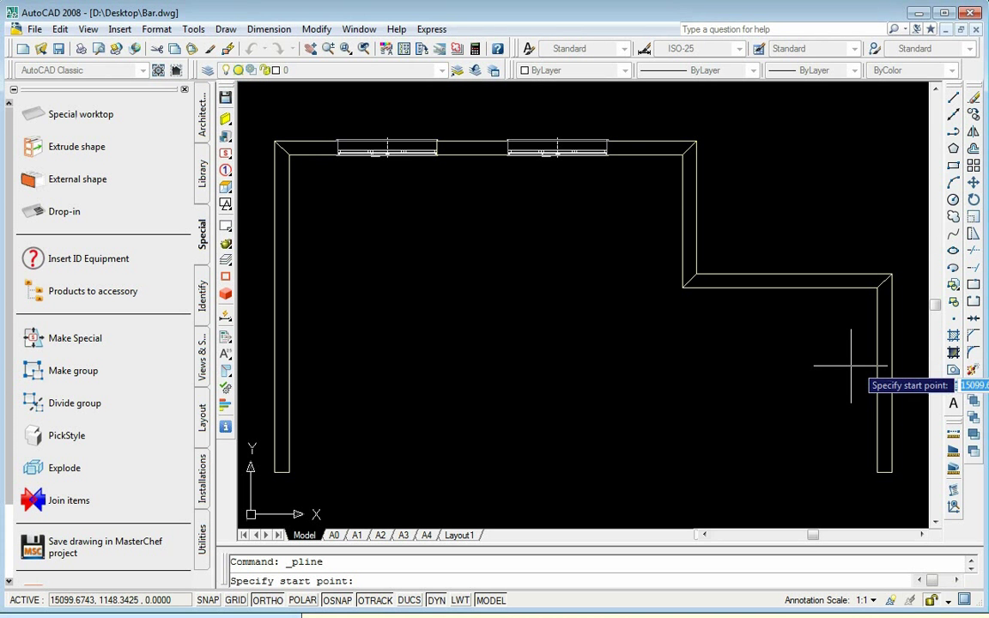
Draw an L-shaped counter polyline from a Nearest point on the right wall, running left then up
right_click(851, 366, "shift")
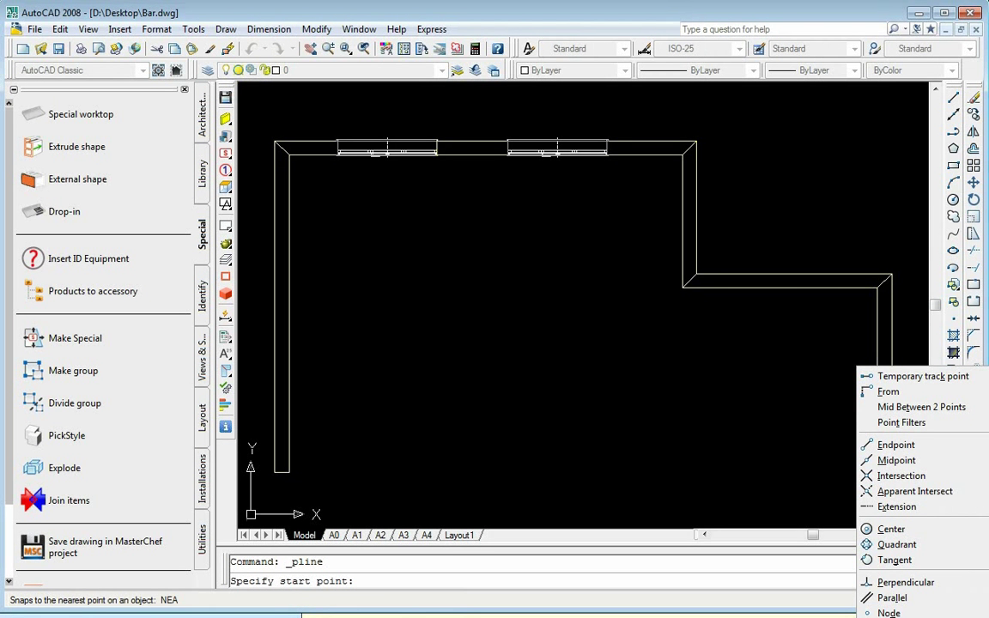
left_click(893, 617)
left_click(878, 369)
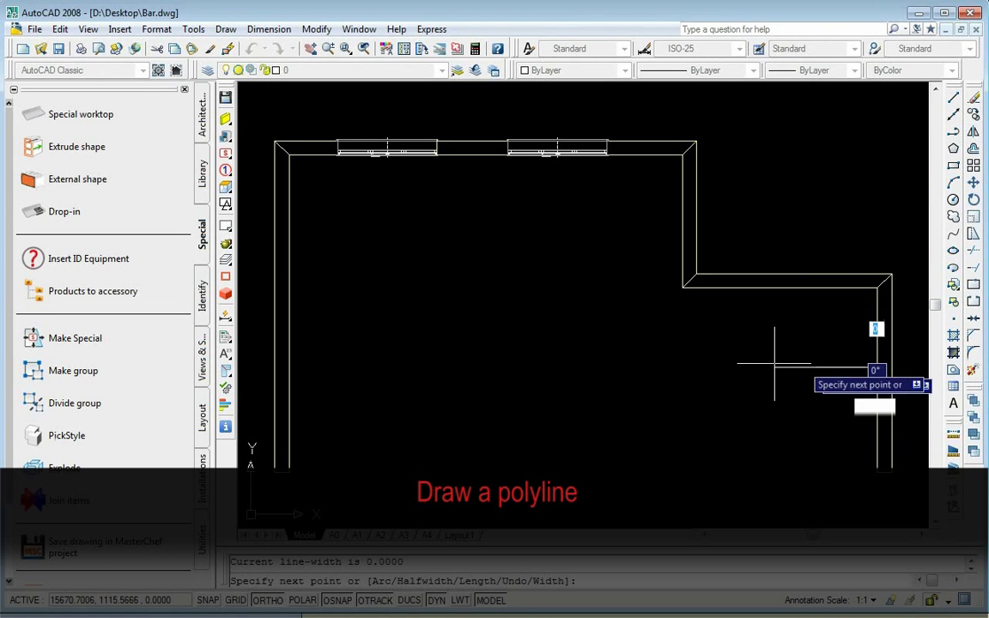
left_click(594, 353)
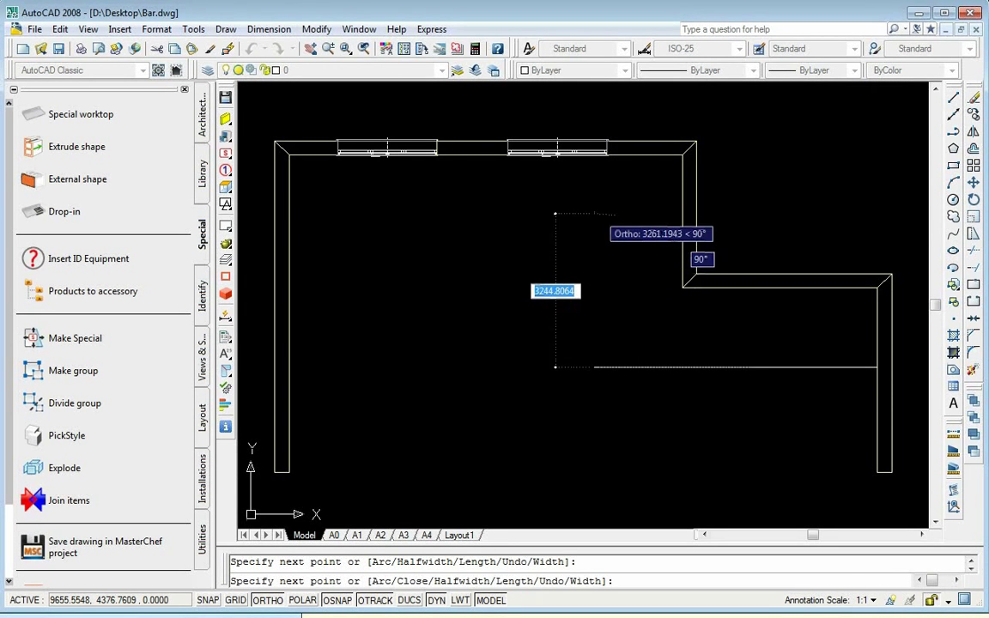
left_click(599, 207)
right_click(600, 208)
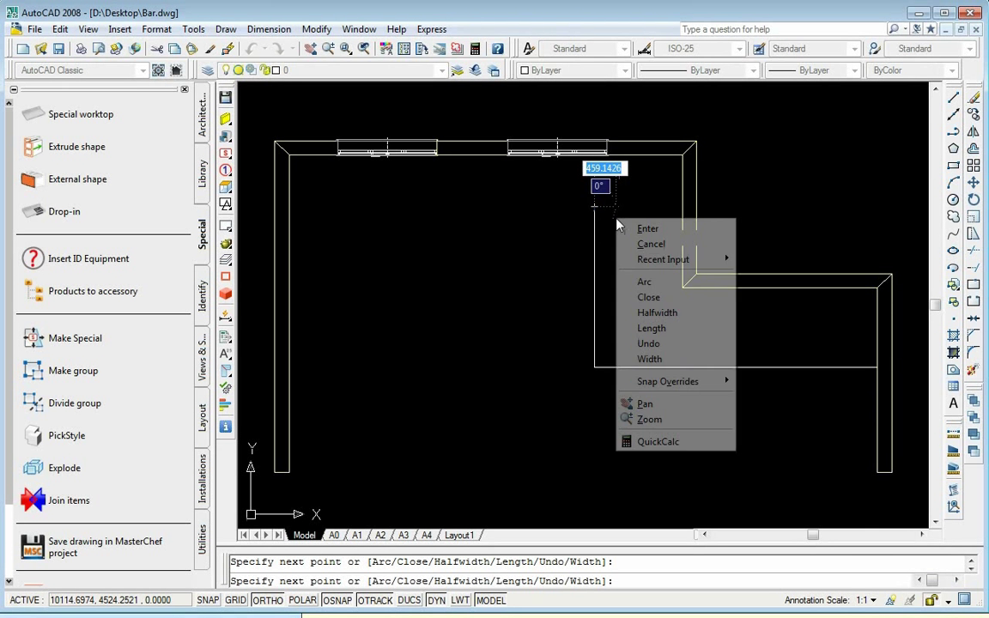
left_click(645, 225)
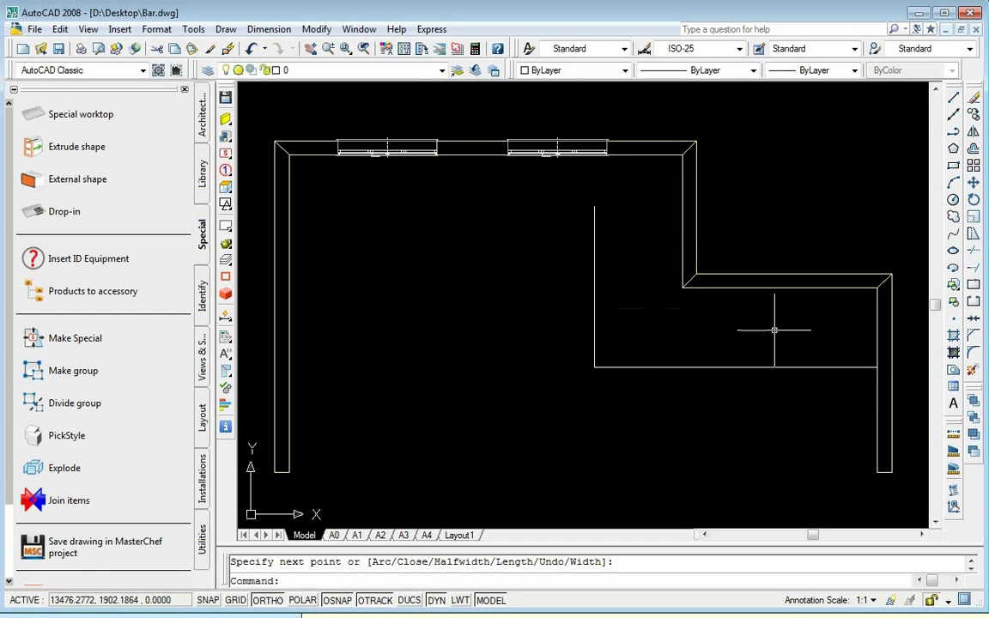
left_click(973, 357)
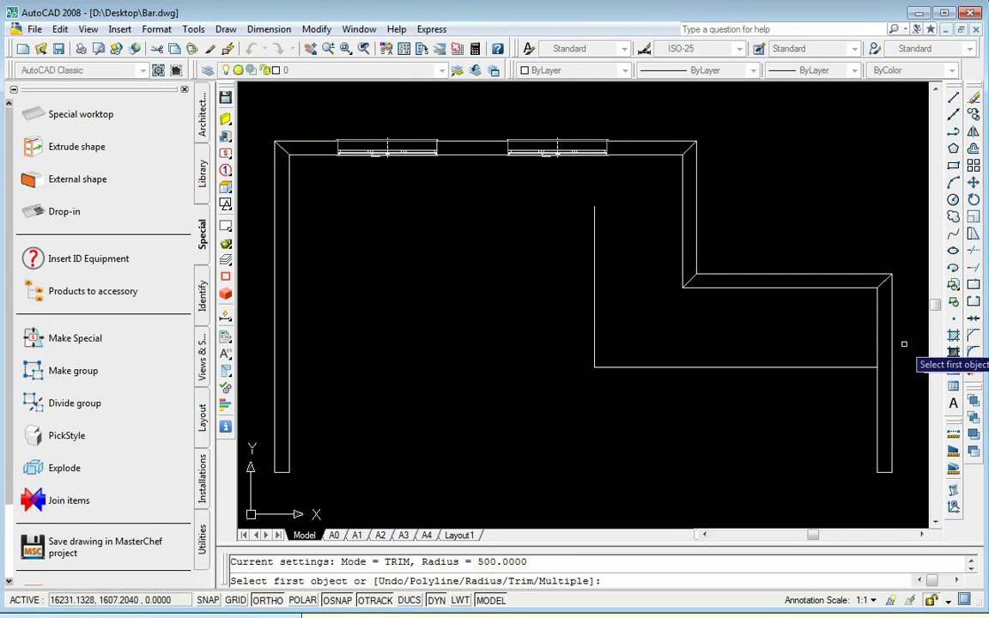
Fillet the corner between the horizontal and vertical legs with a 700 radius
type("r")
key("Return")
type("7")
key("Return")
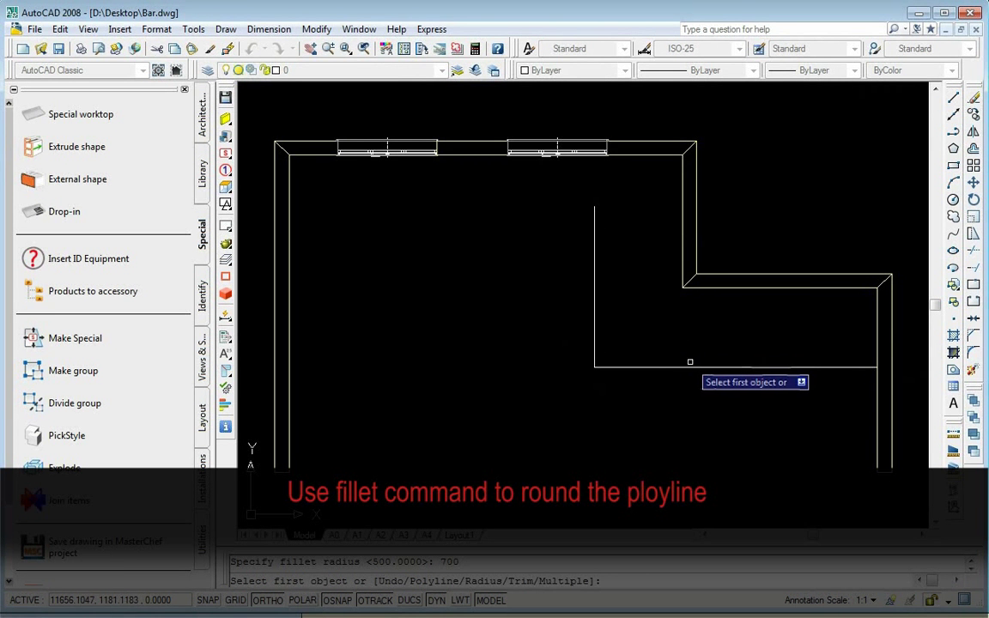
left_click(681, 367)
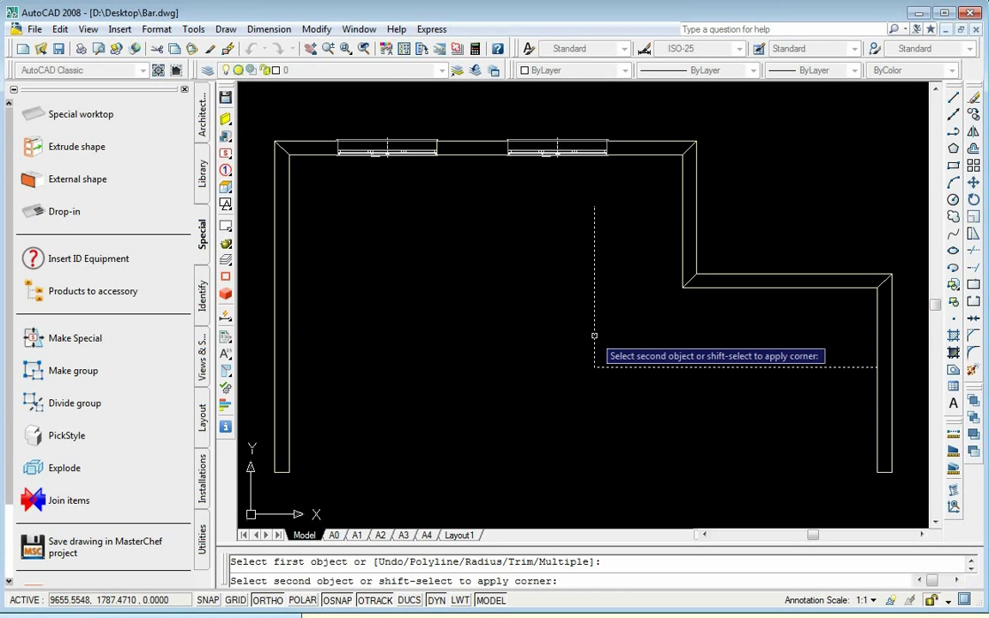
left_click(594, 337)
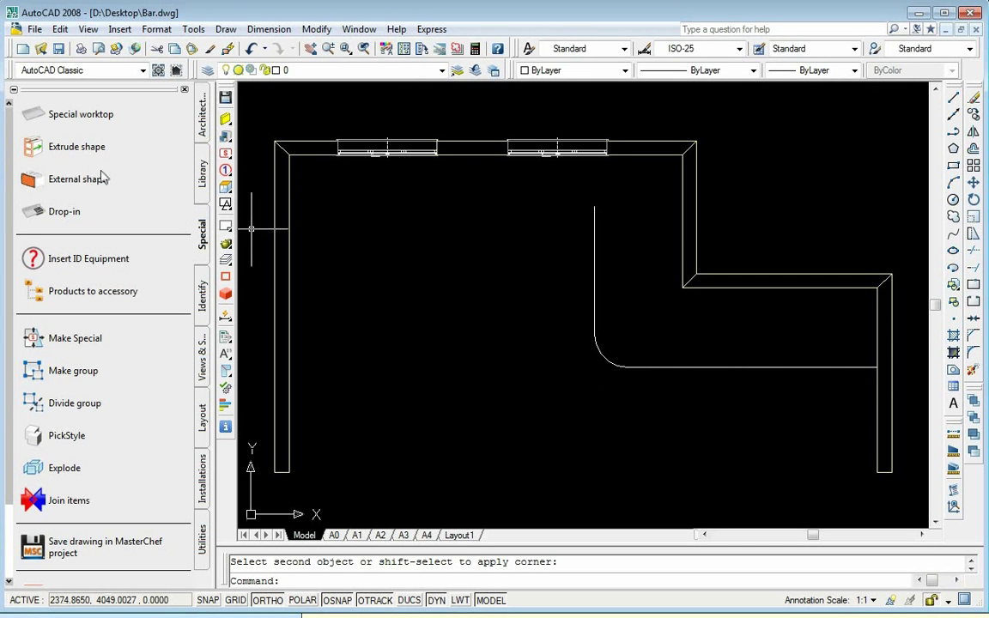
Choose the High frontal bar 1150 library profile for a grouped extrusion along a path
left_click(36, 148)
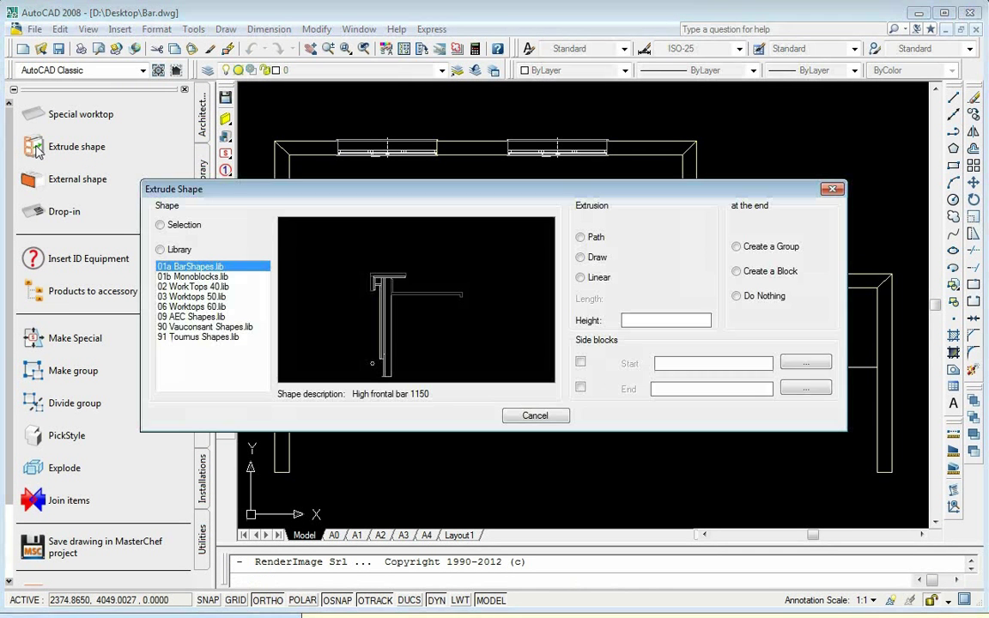
left_click(287, 275)
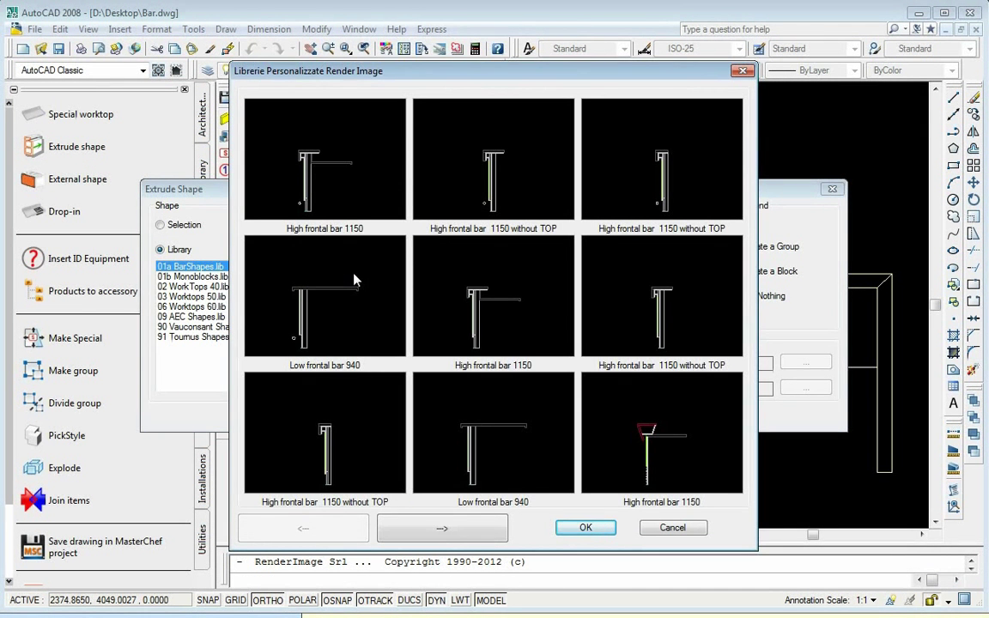
left_click(416, 529)
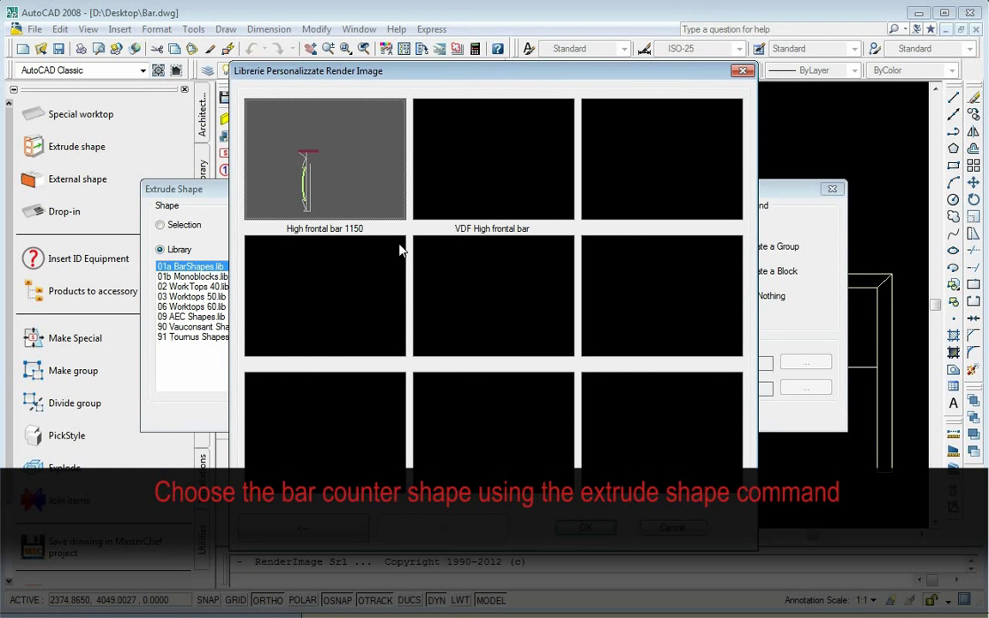
left_click(585, 528)
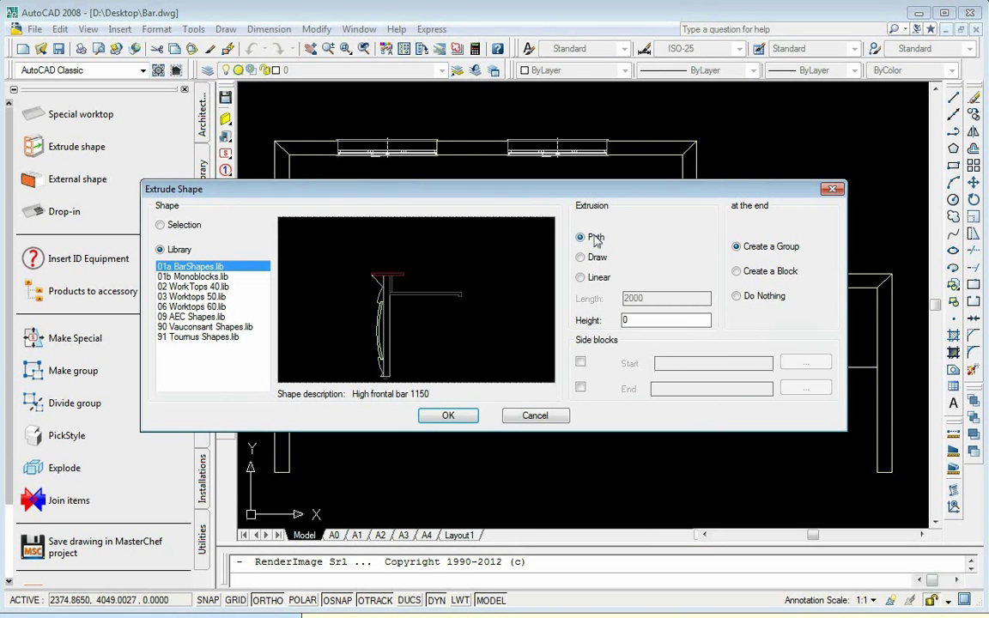
left_click(447, 417)
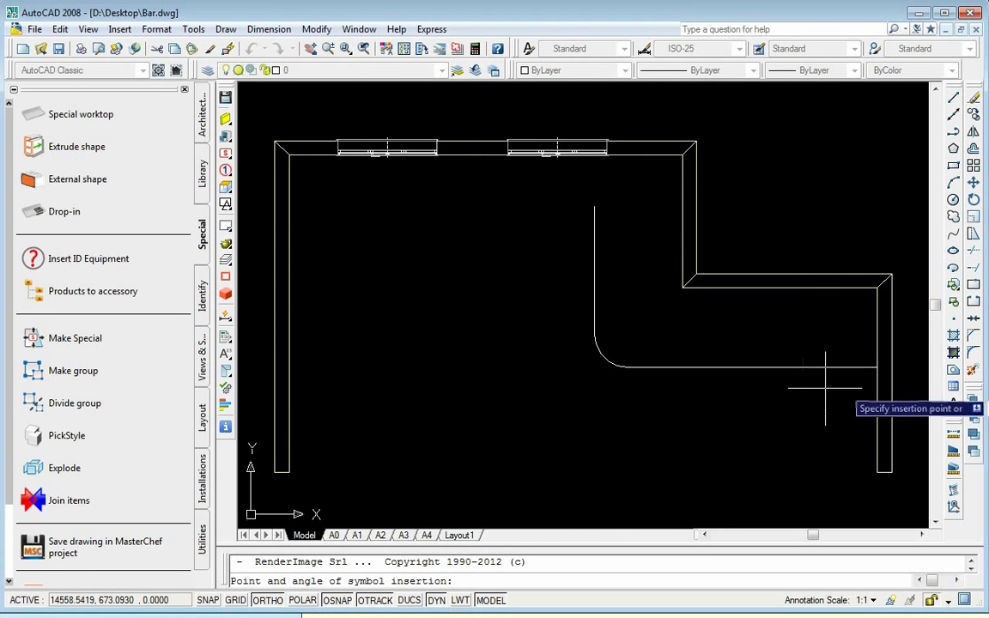
Extrude the bar profile along the filleted L polyline, setting its insertion point and rotation
left_click(875, 369)
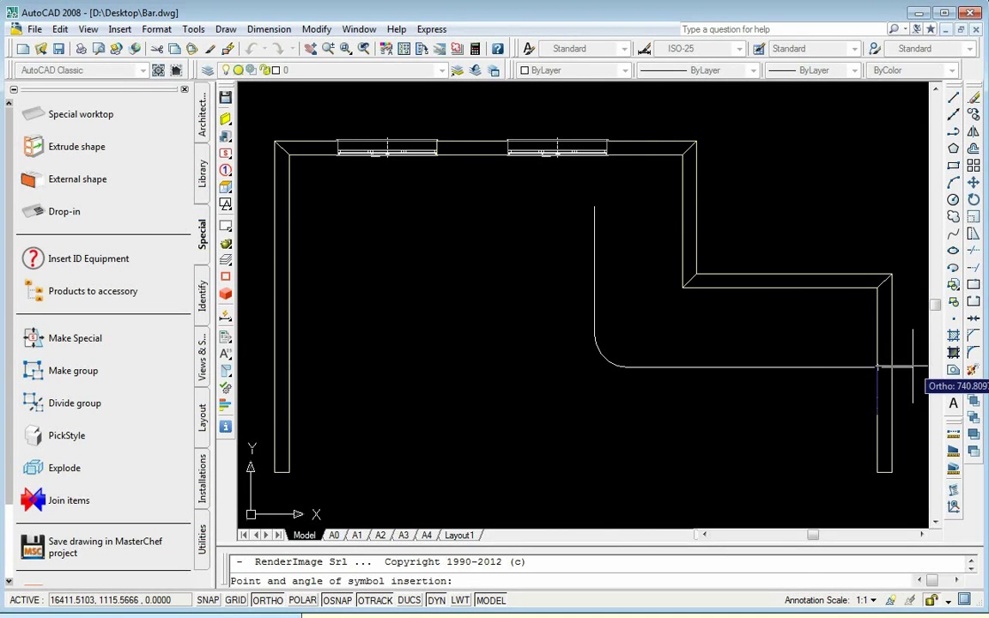
left_click(913, 368)
left_click(877, 369)
key("Return")
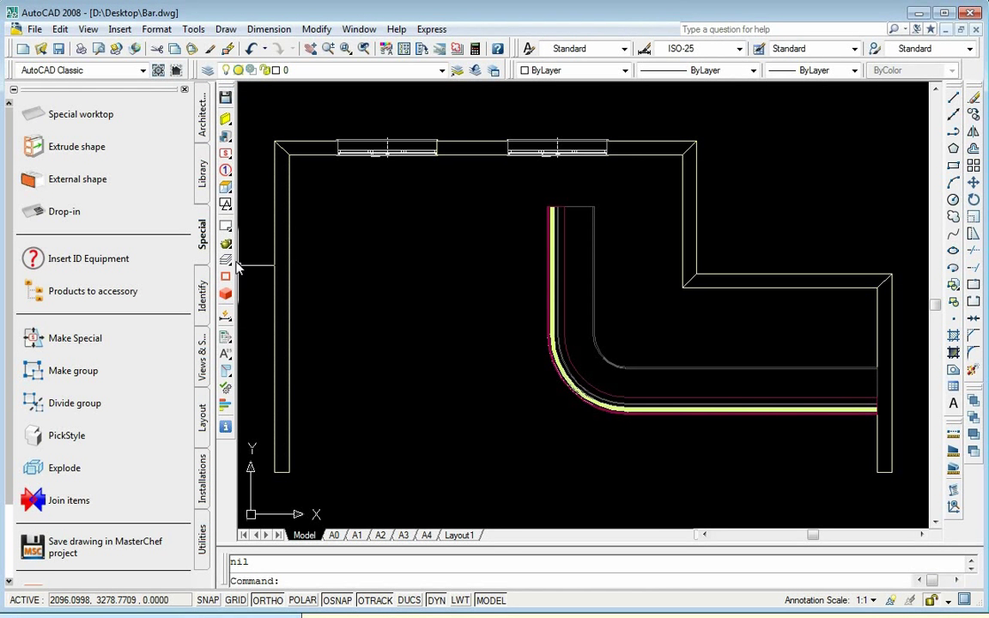
Switch the drawing to the Isometric SW view
left_click(204, 375)
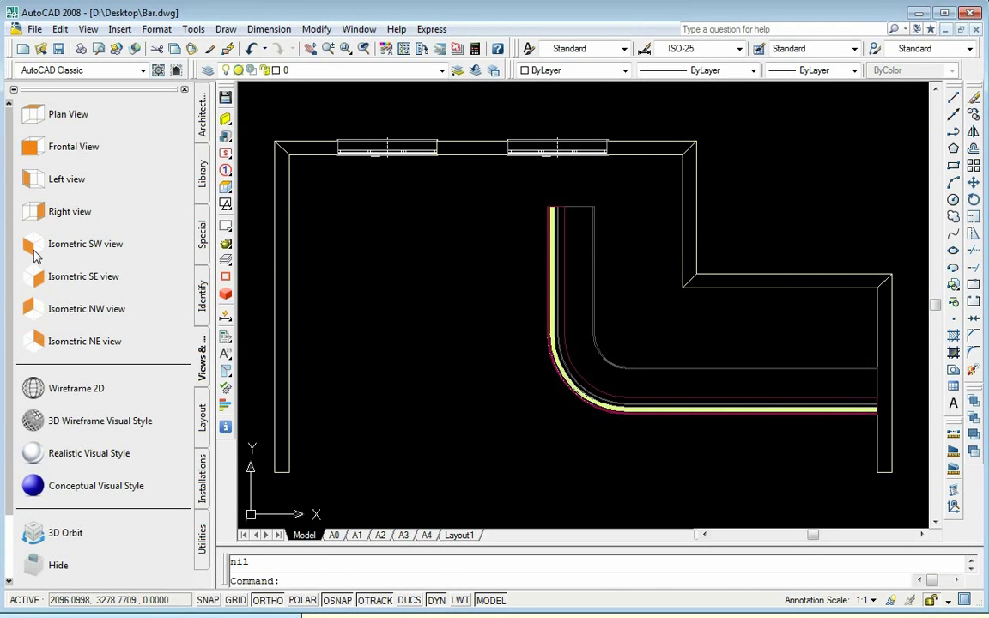
left_click(34, 248)
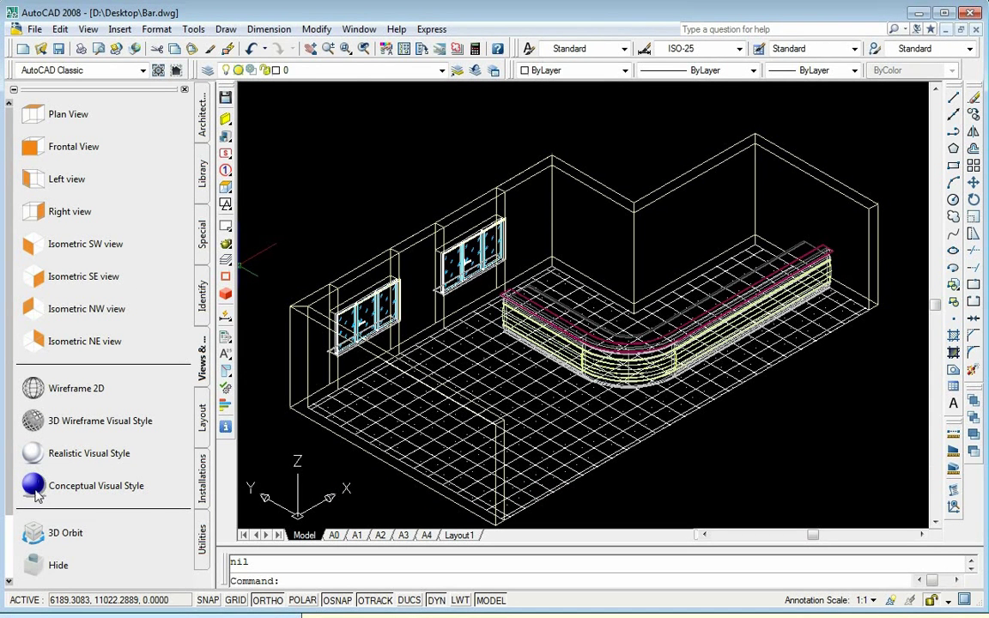
Shade in Conceptual style and insert the BEER COUNTER BAGE0015 at the counter's right end
left_click(35, 487)
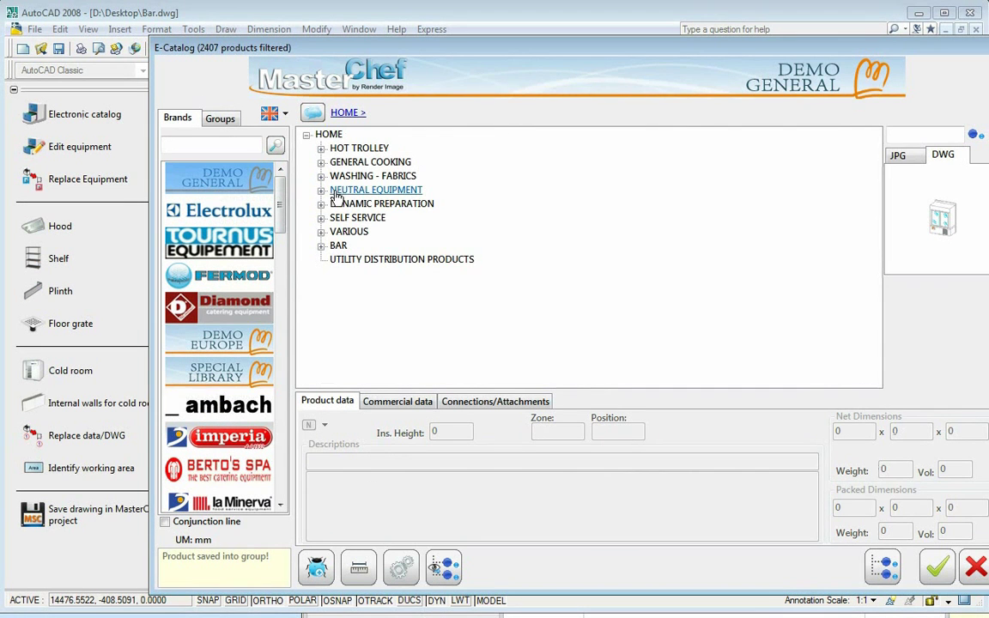
left_click(323, 246)
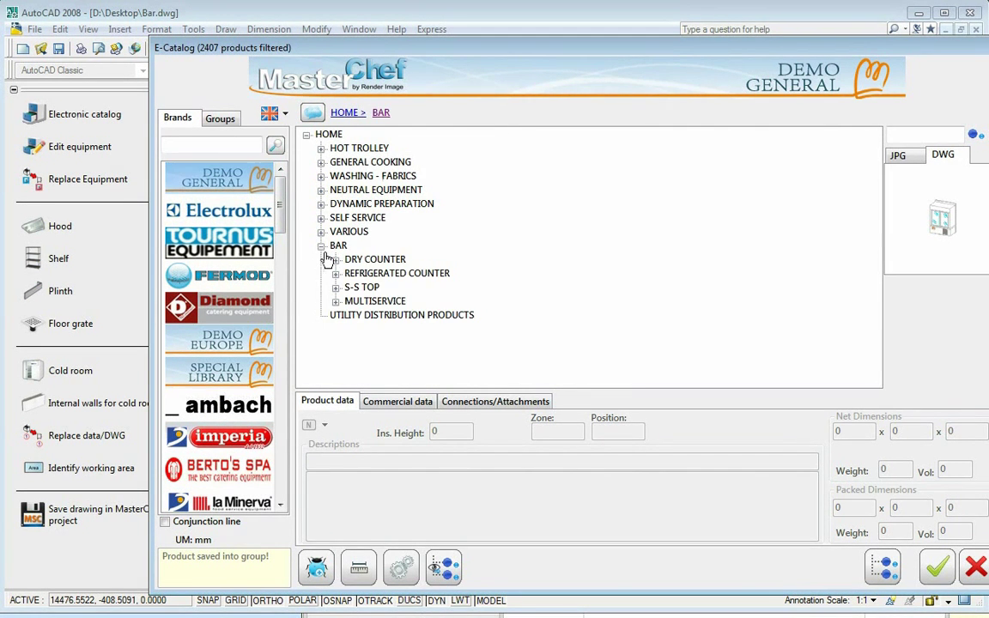
left_click(373, 261)
left_click(375, 288)
left_click(339, 286)
left_click(940, 569)
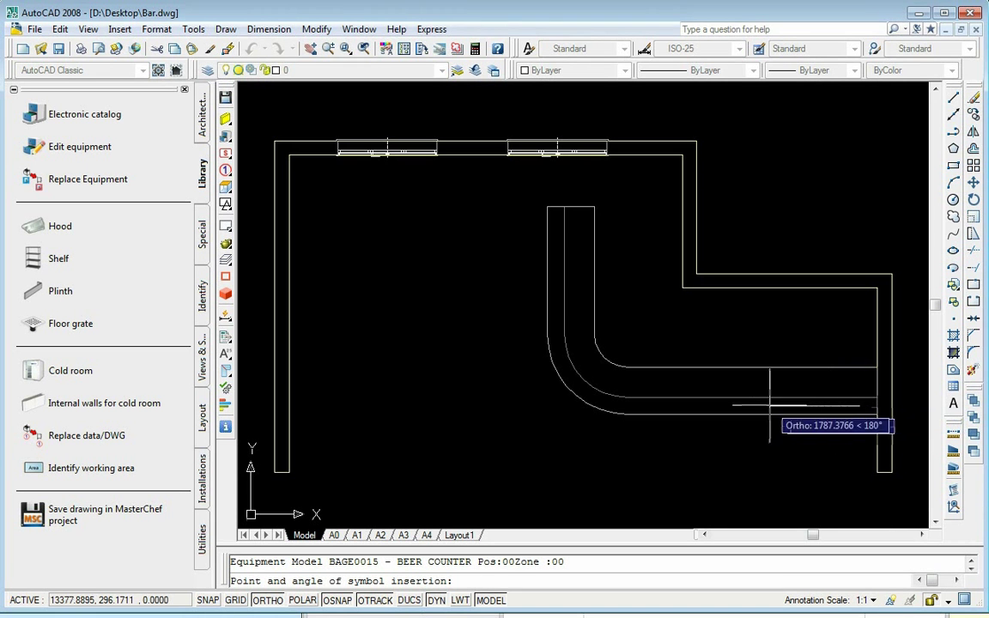
left_click(739, 403)
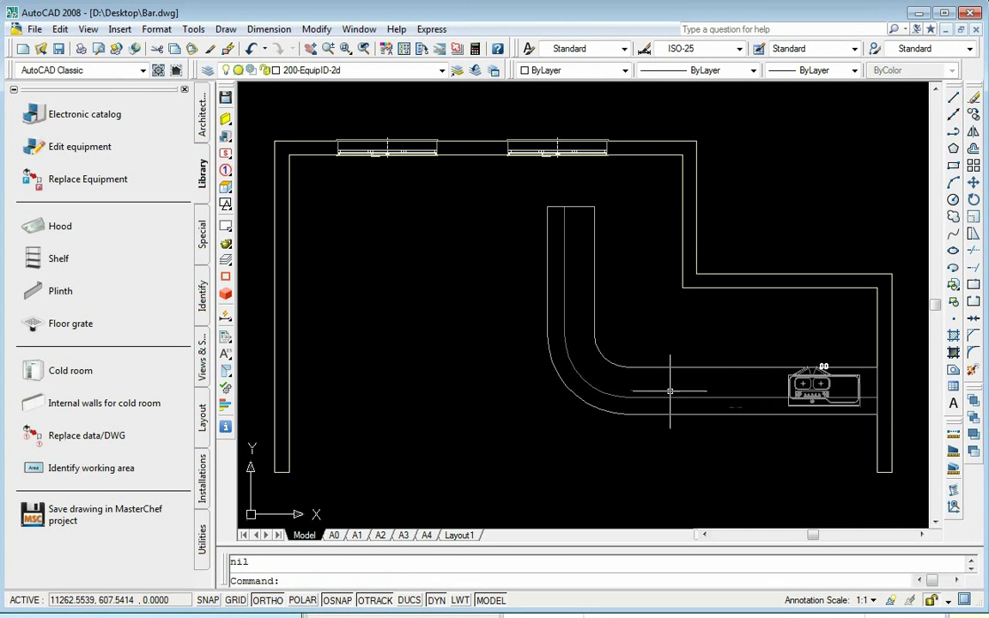
Select the 1500-wide BAGE0028 coffee machine counter from the catalog's COFFEE MACHINE list
left_click(35, 114)
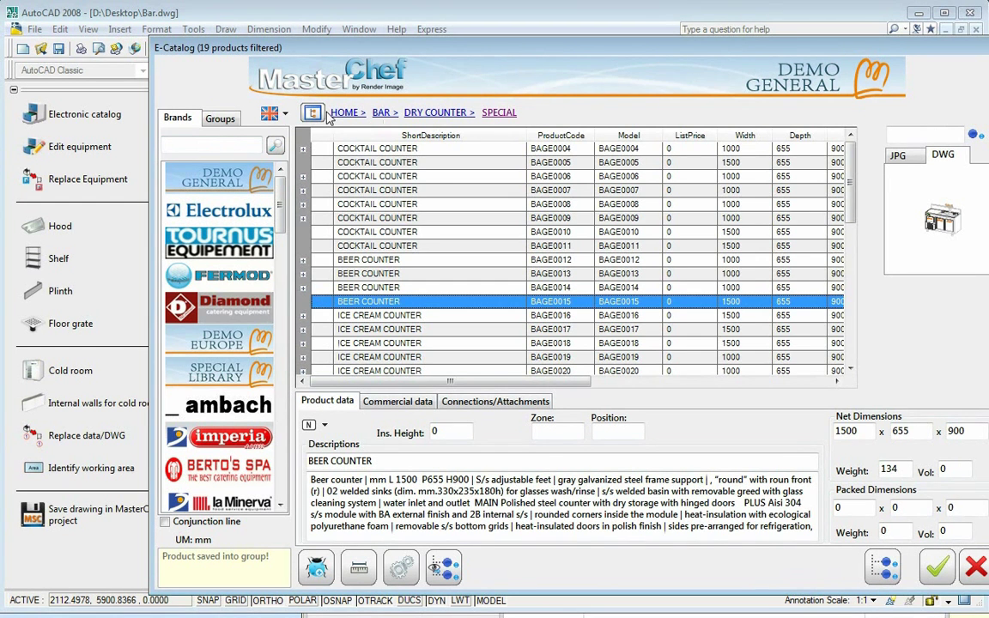
left_click(314, 114)
left_click(388, 281)
left_click(391, 220)
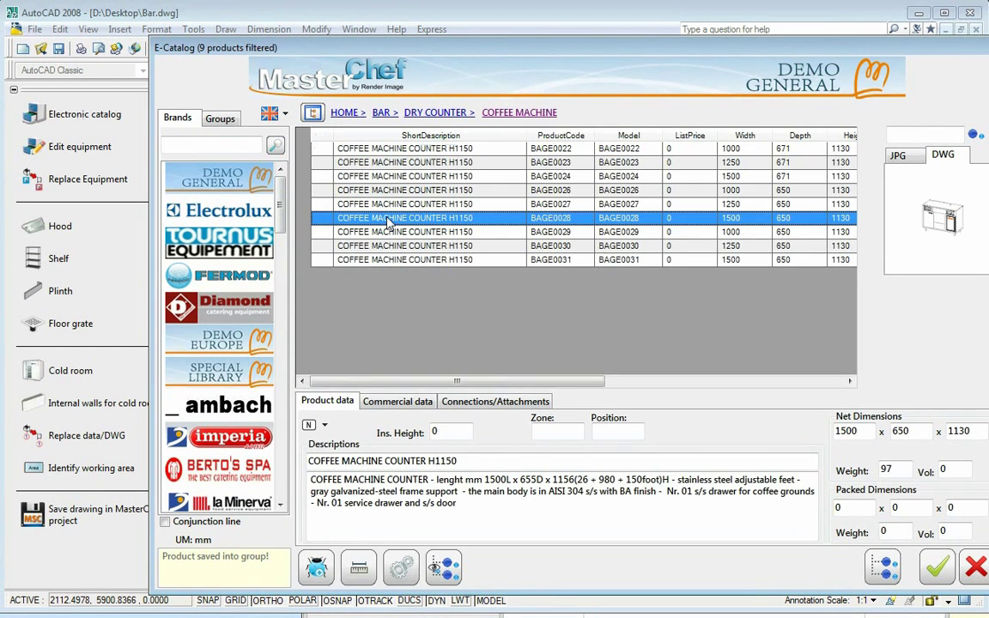
left_click(939, 569)
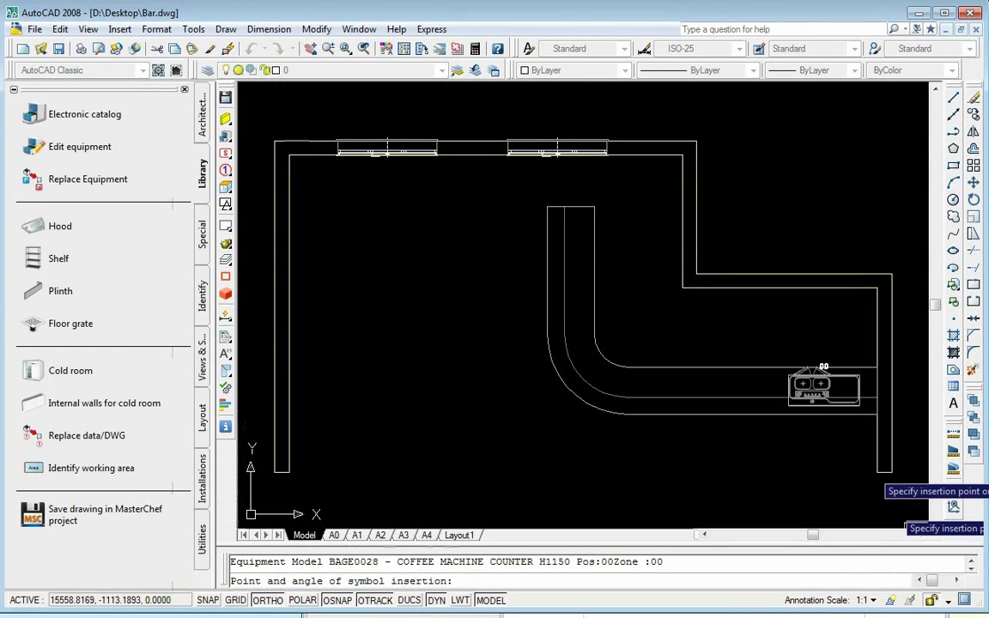
Place the coffee machine counter on the inner wall edge with a Nearest snap and set its rotation
right_click(790, 309, "shift")
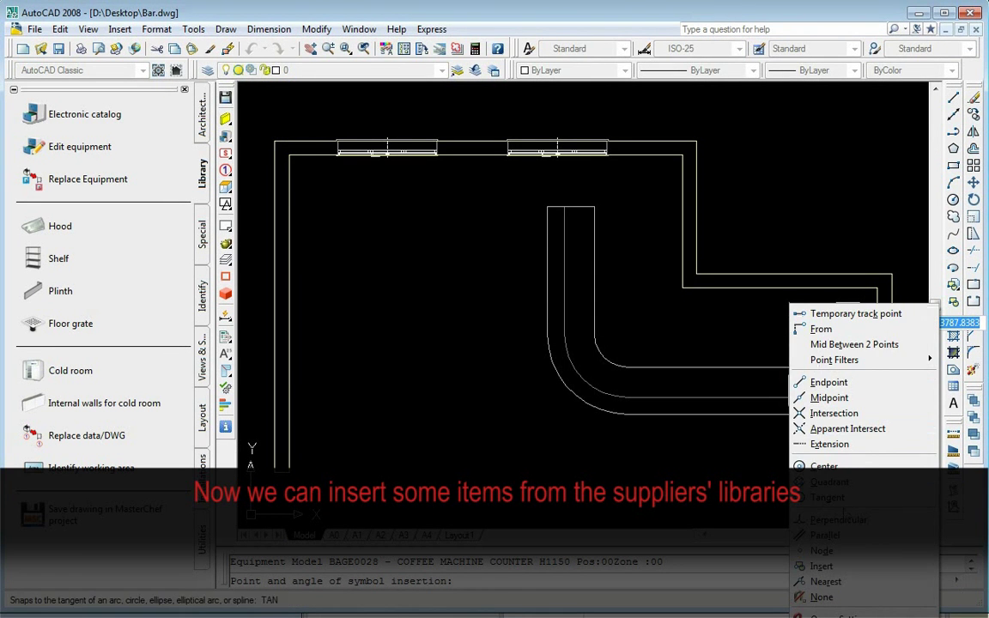
left_click(848, 582)
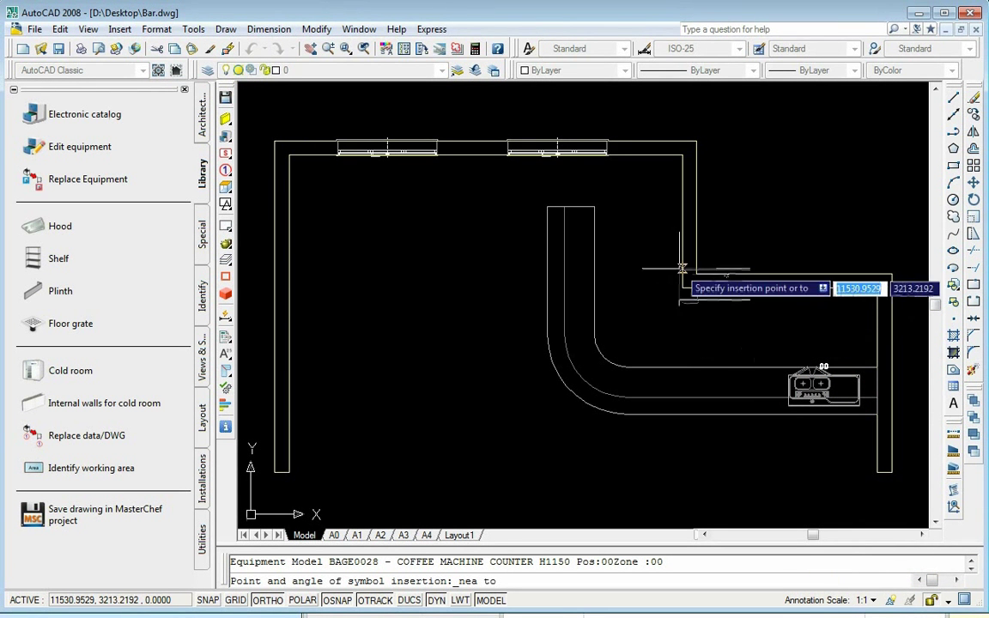
left_click(682, 207)
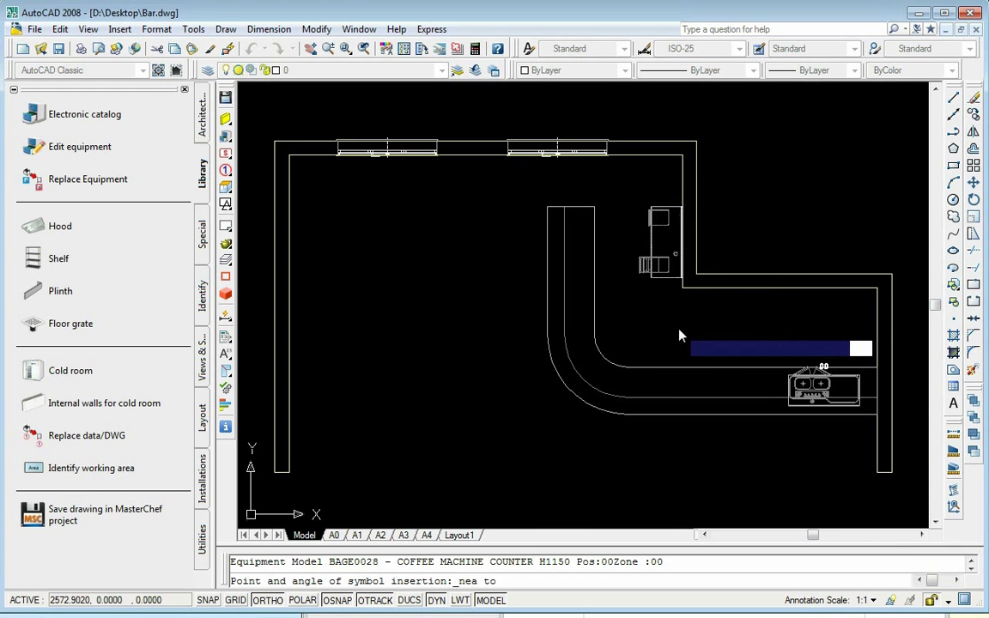
left_click(678, 327)
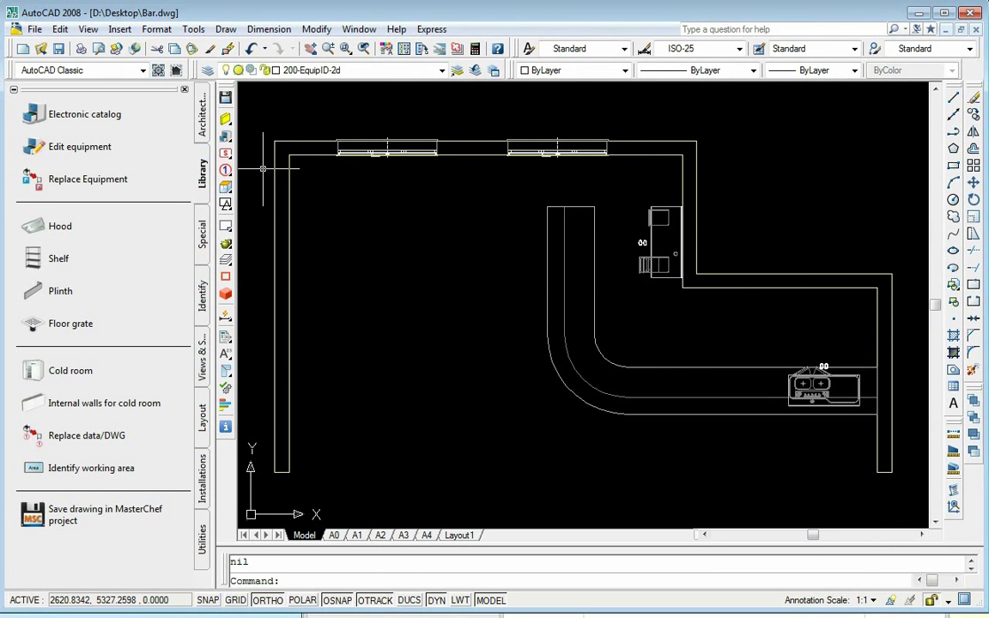
Insert the BAGE0070 refrigerated counter from REFRIGERATED COUNTER > ICE BEVERAGE beside the beer counter
left_click(36, 116)
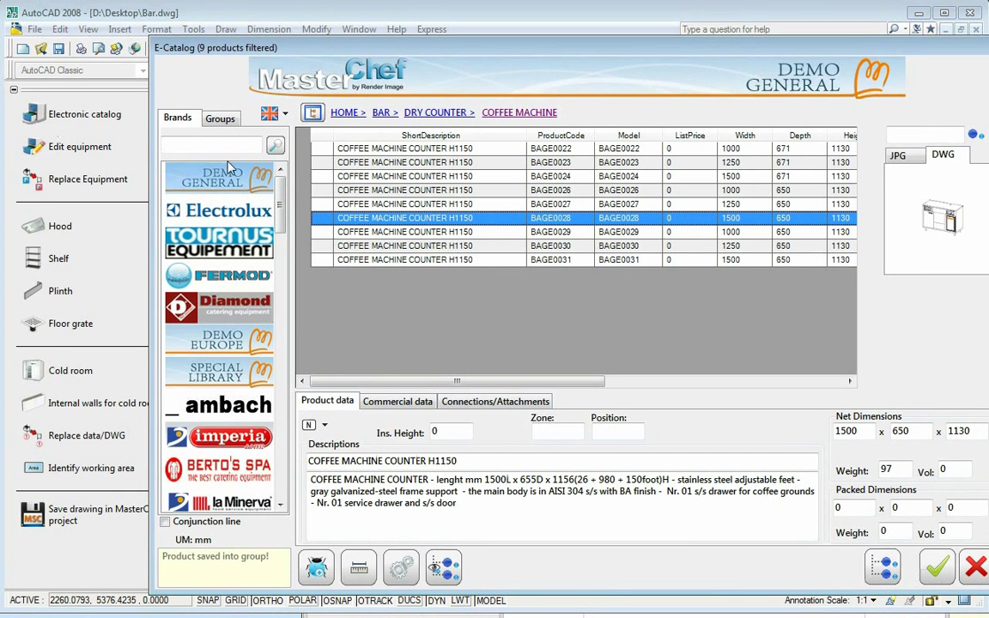
left_click(312, 115)
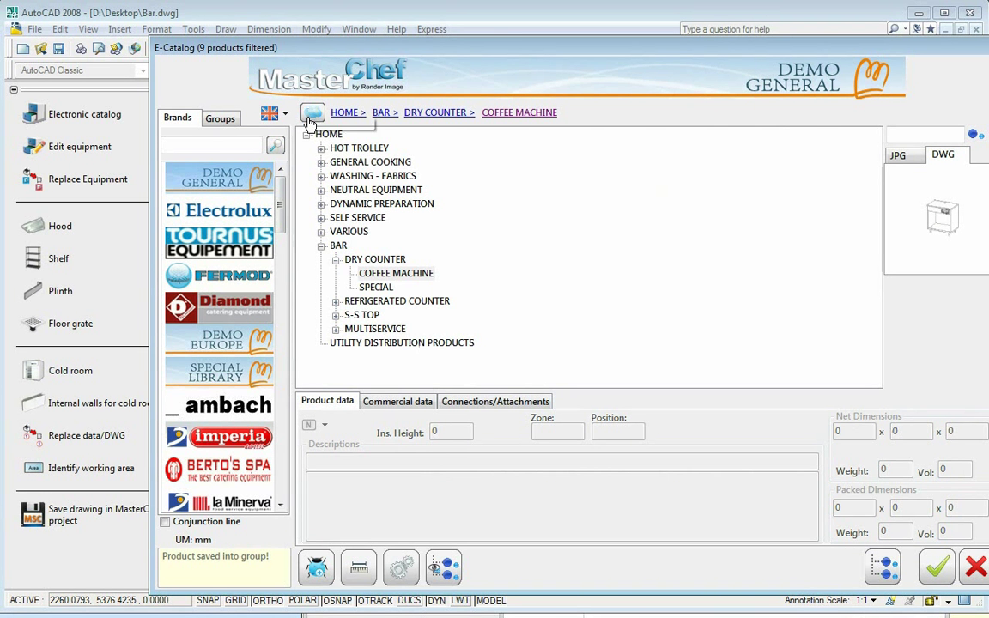
left_click(335, 301)
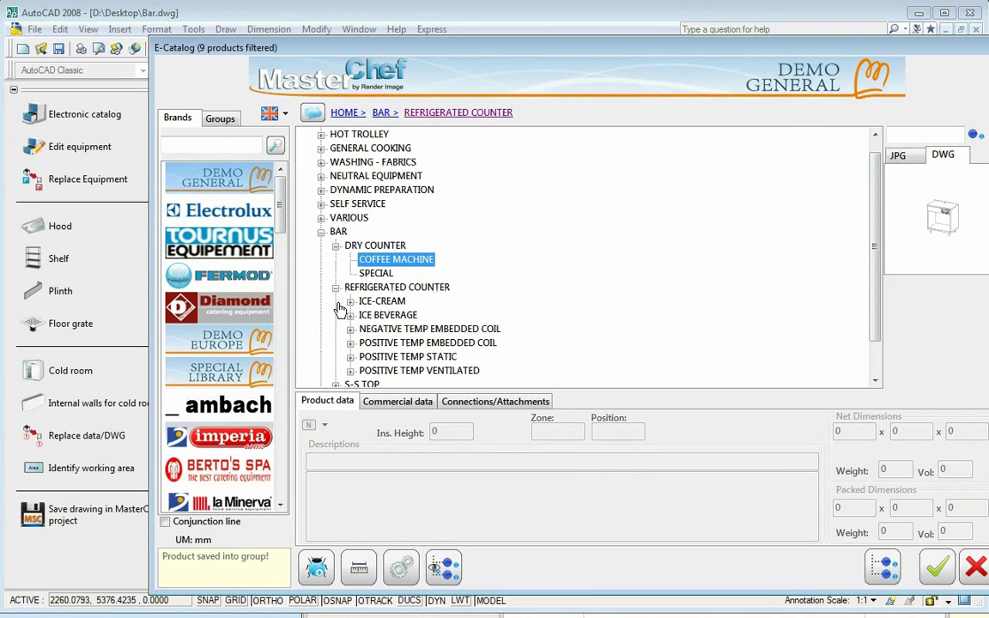
left_click(350, 315)
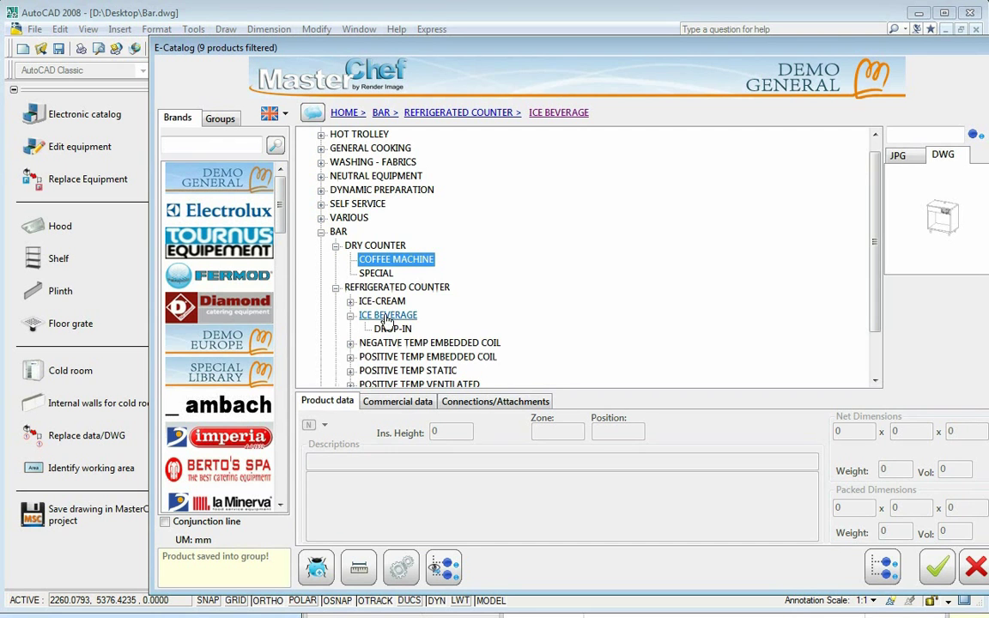
left_click(388, 315)
left_click(483, 234)
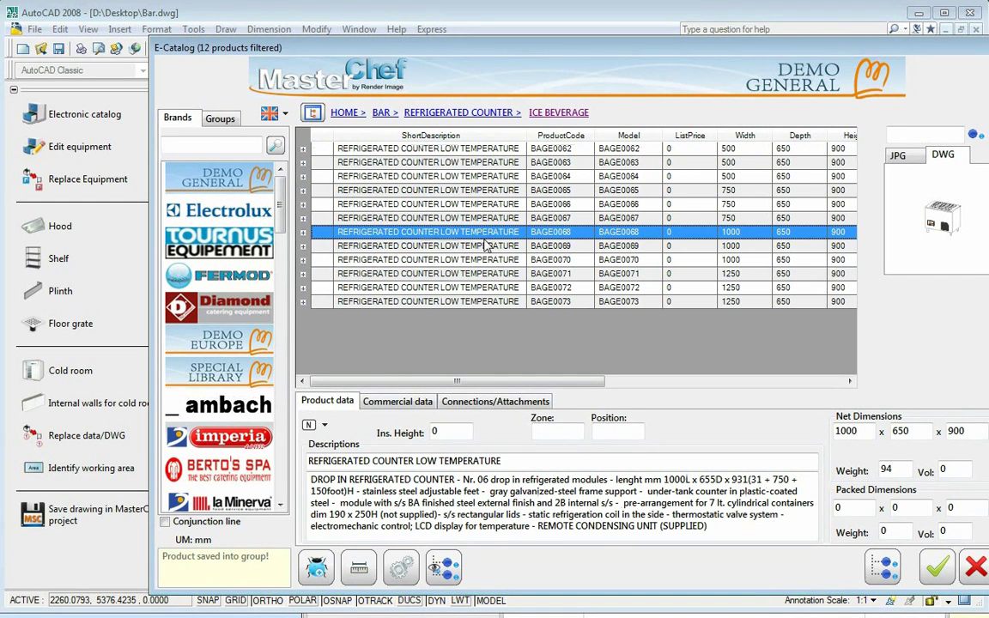
left_click(491, 262)
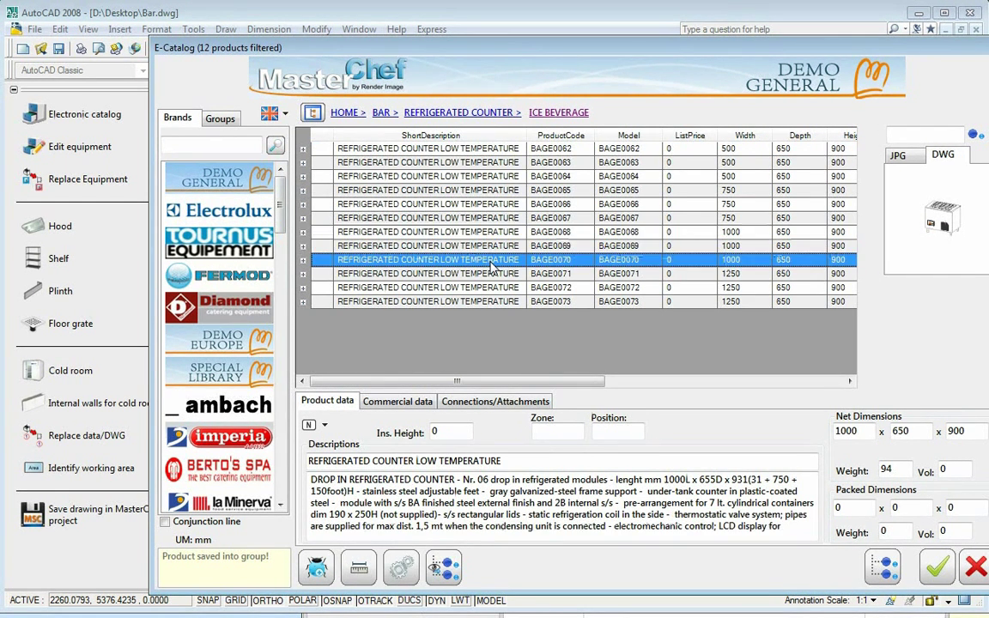
left_click(937, 567)
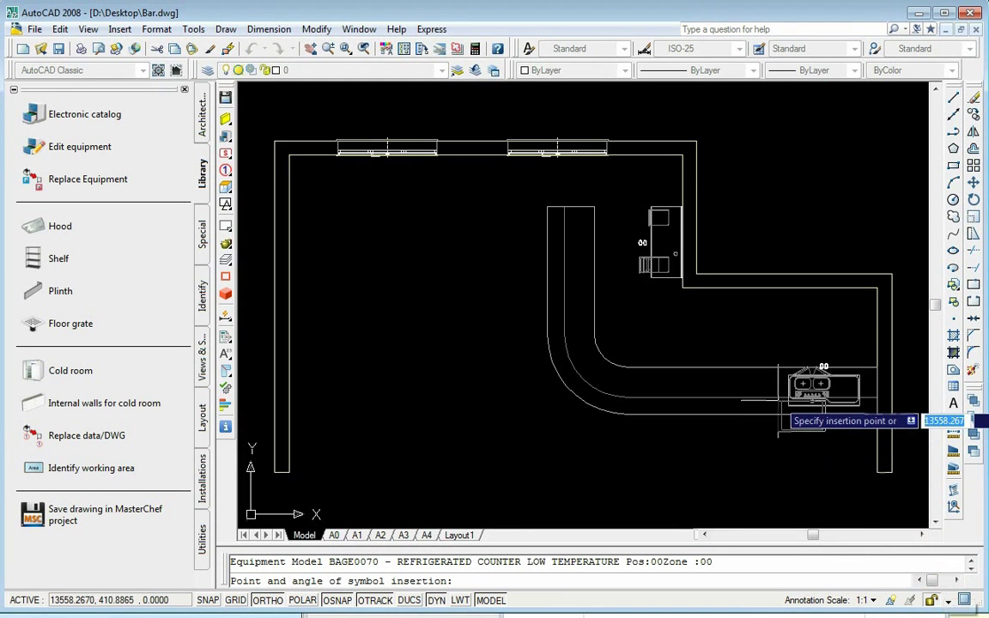
left_click(787, 405)
Fix the refrigerated counter's rotation, then place the VAGE0276 iced tea brewer at 0° to its left
left_click(584, 409)
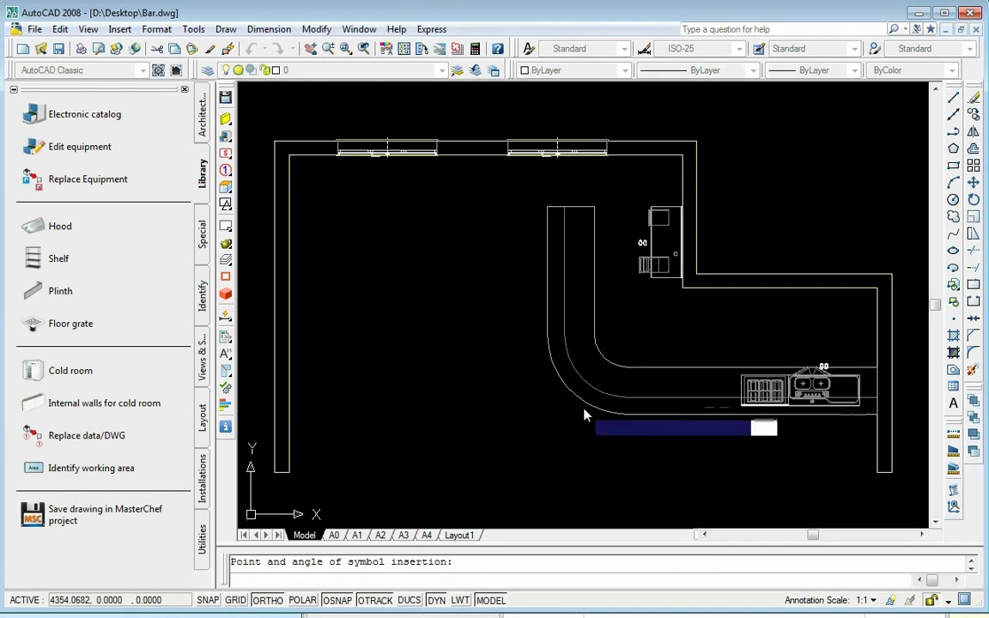
left_click(36, 117)
left_click(311, 115)
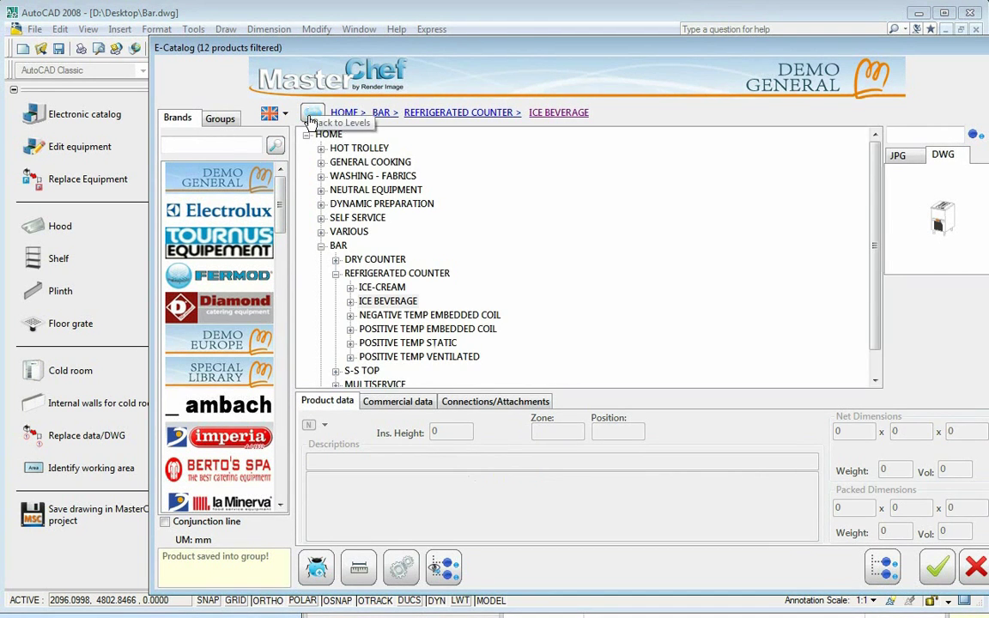
left_click(322, 234)
left_click(335, 301)
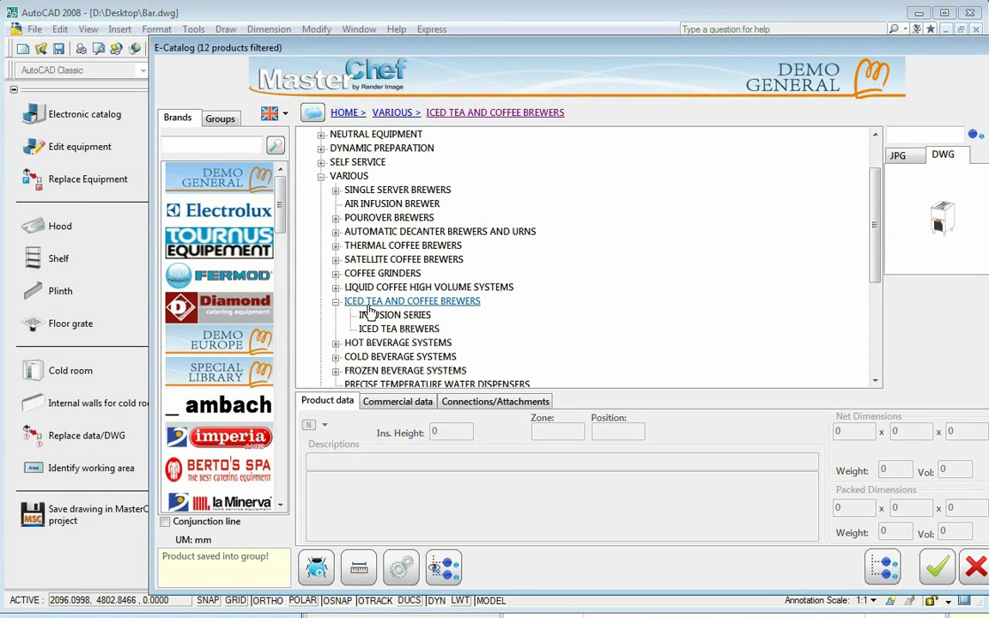
left_click(397, 329)
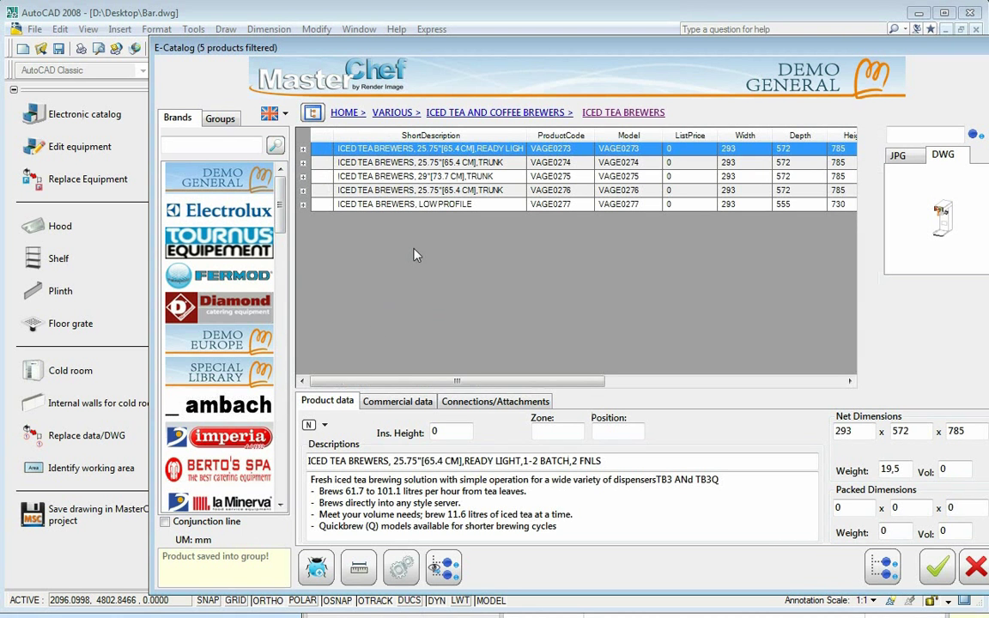
left_click(440, 176)
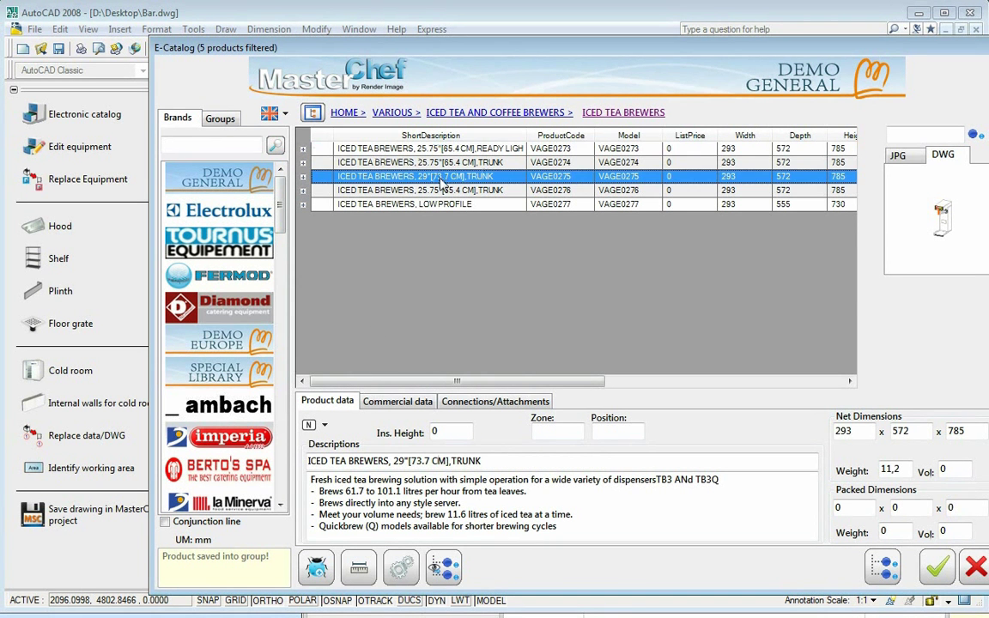
left_click(442, 190)
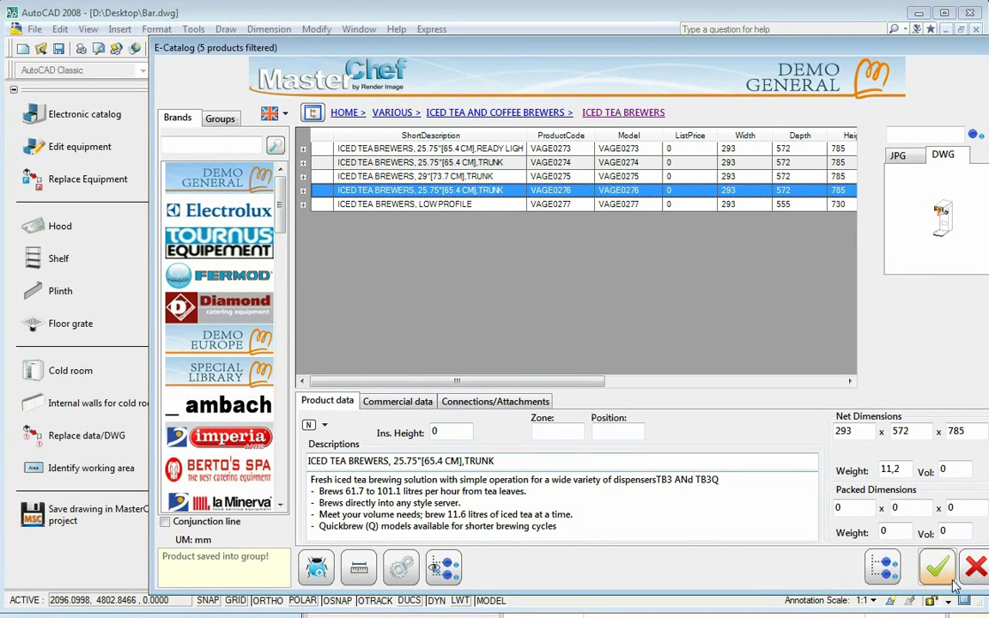
left_click(951, 580)
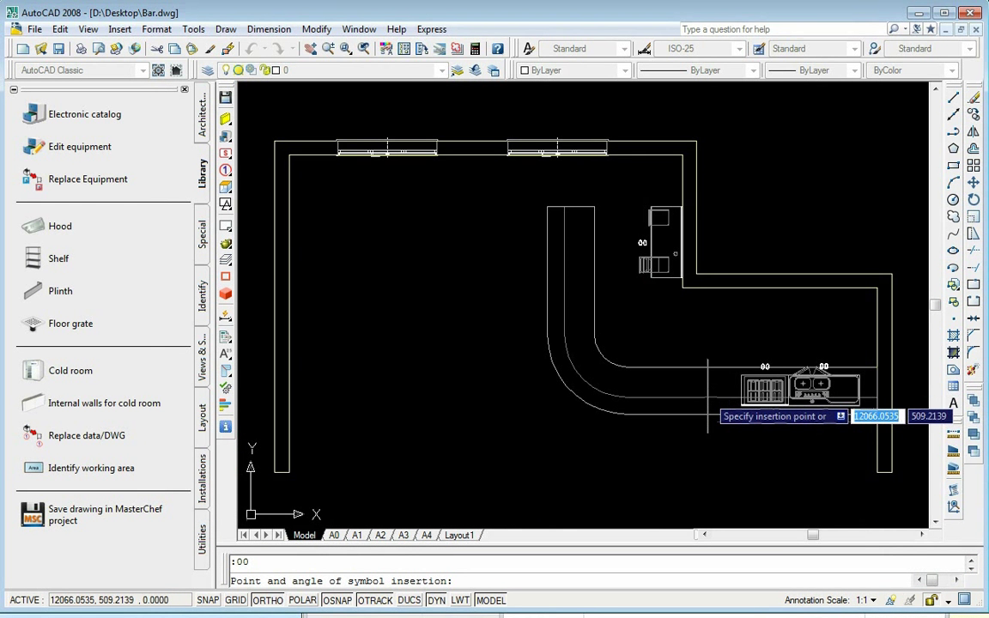
left_click(708, 396)
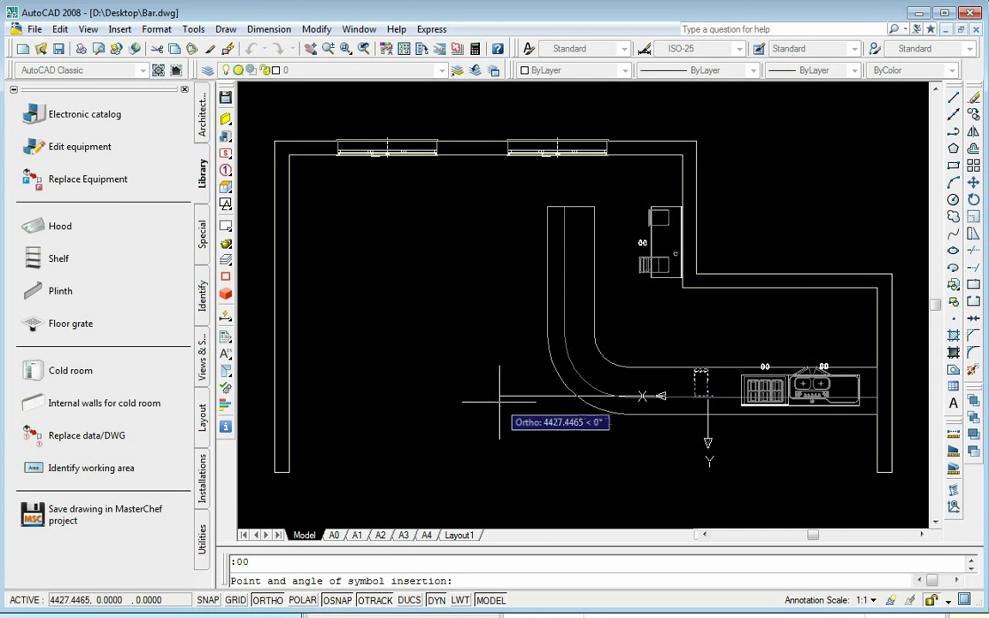
left_click(464, 399)
Zoom to the drawing extents with Z, E
type("z")
key("Return")
type("e")
key("Return")
left_click(203, 180)
left_click(69, 117)
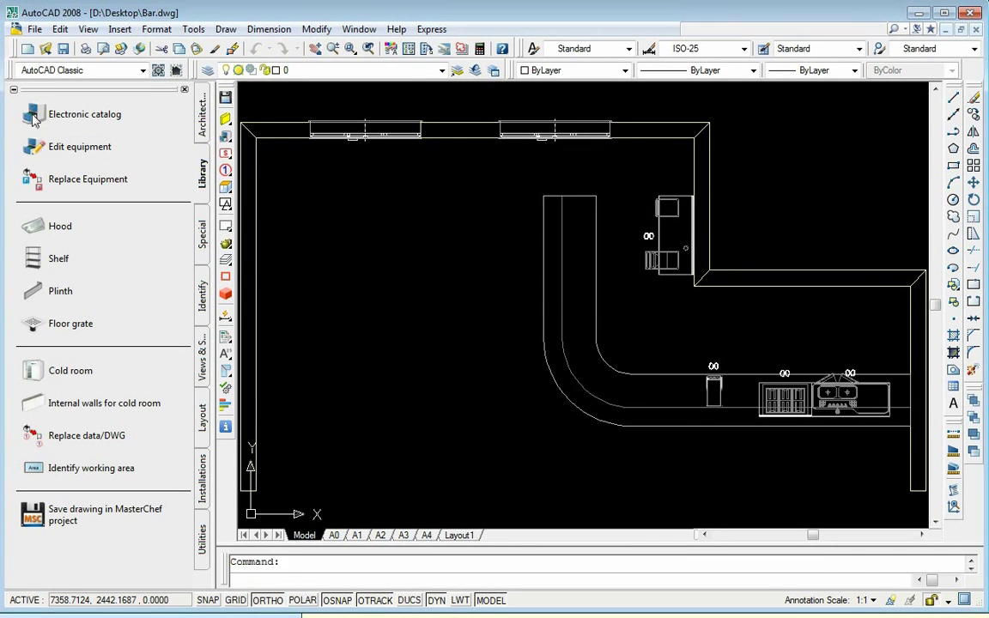
Select the PRINTED SINK Ø 420 X 180 from SPECIAL SINKS DROP-IN, editing its insertion height
left_click(206, 377)
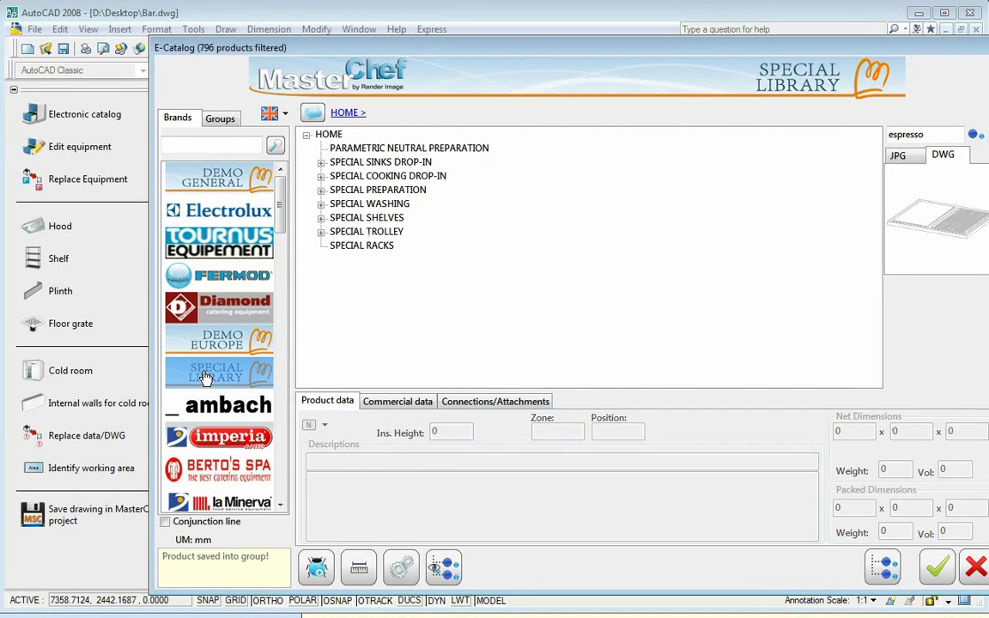
left_click(321, 162)
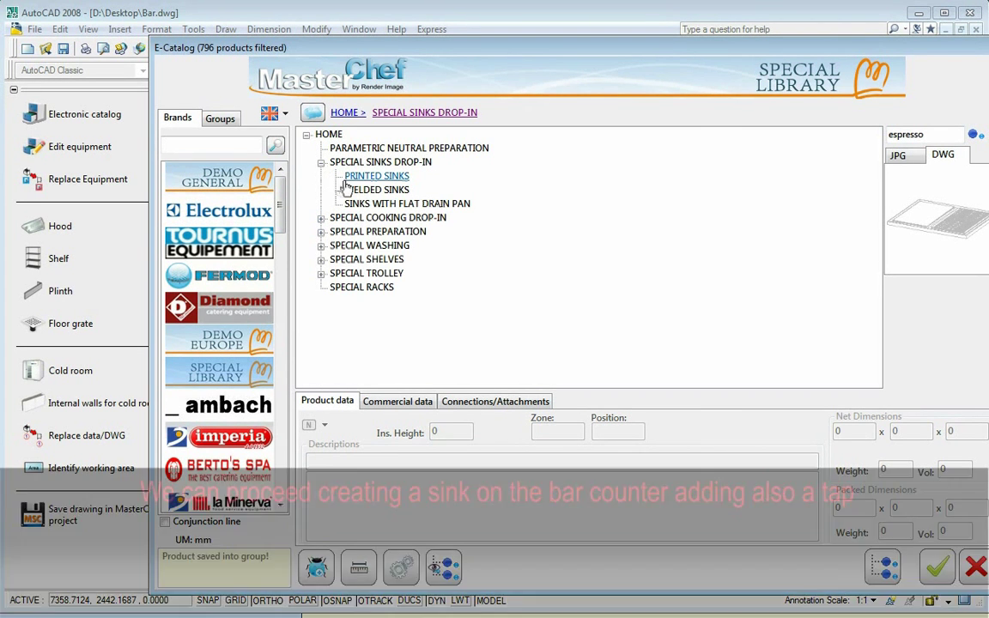
left_click(418, 204)
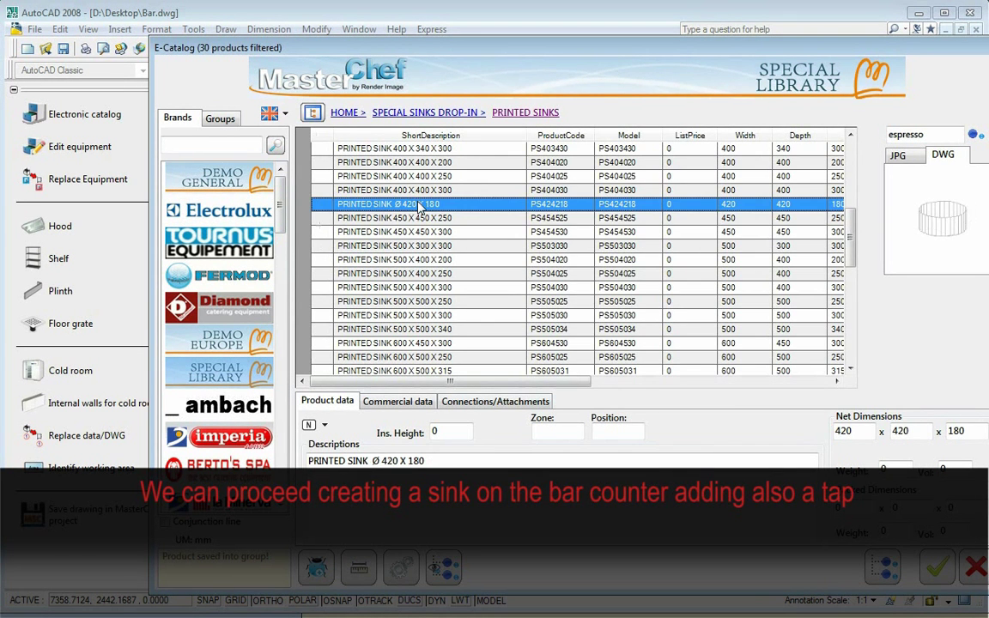
left_click(446, 432)
type("960")
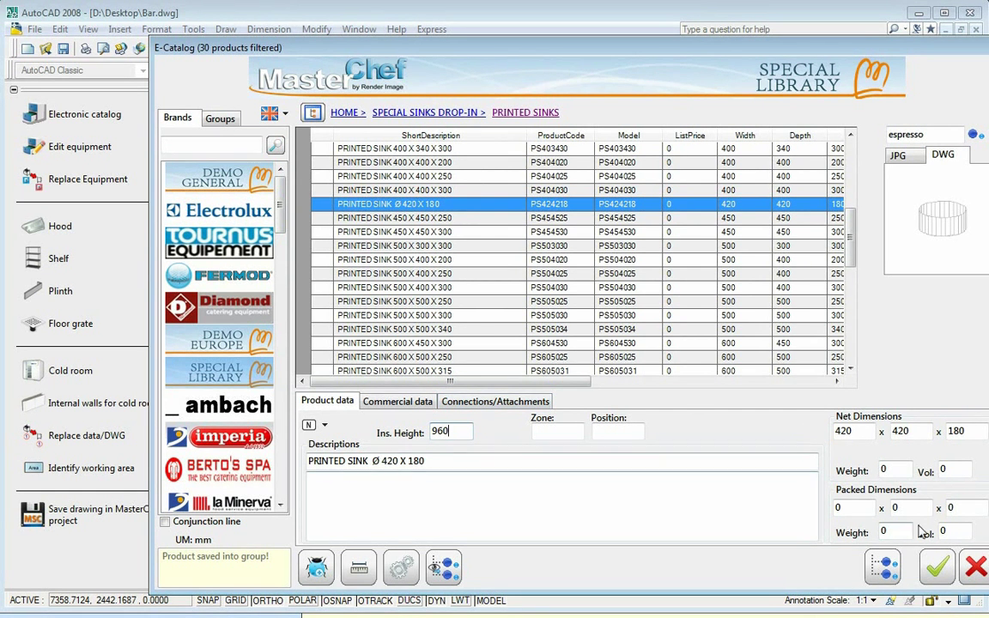
left_click(937, 566)
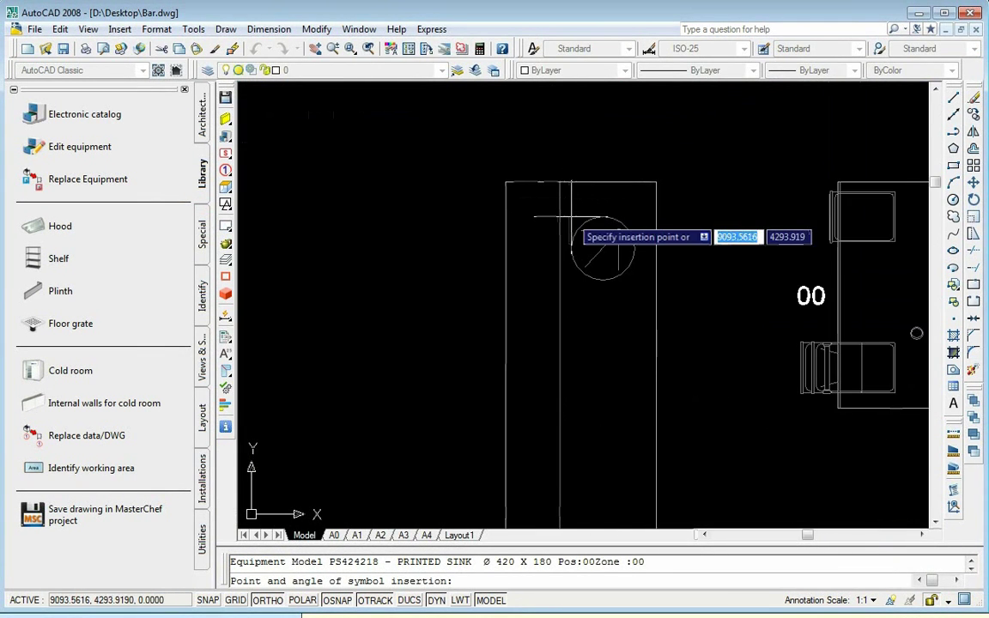
Place the sink on the counter's straight arm and bring the counter corner into view
left_click(571, 217)
left_click(712, 225)
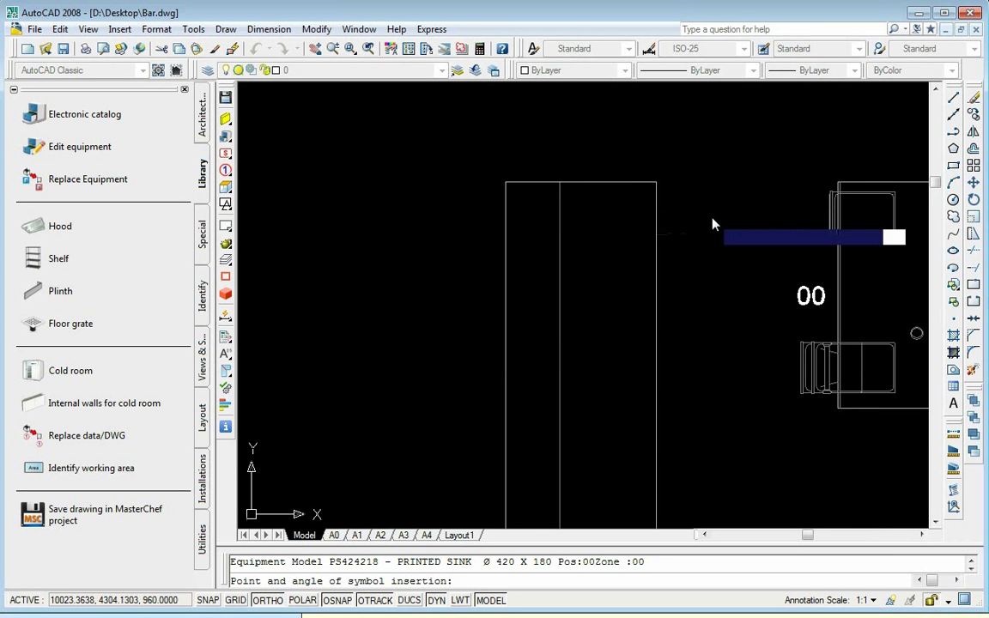
scroll(629, 211, "down", 2)
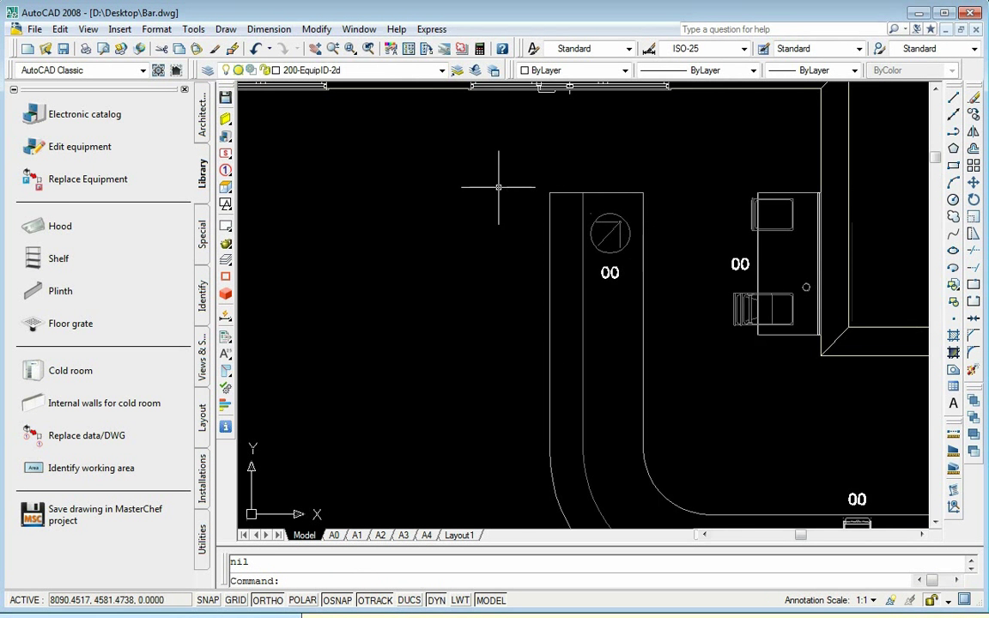
middle_click_drag(494, 188, 410, 171)
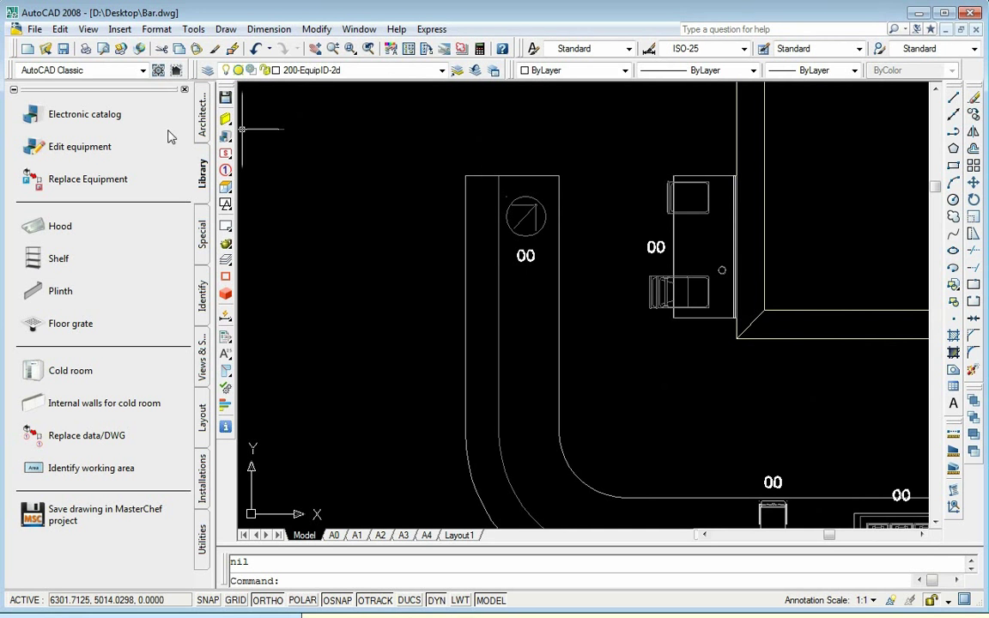
Open the equipment catalog on the Demo General brand and switch the catalog language
left_click(38, 118)
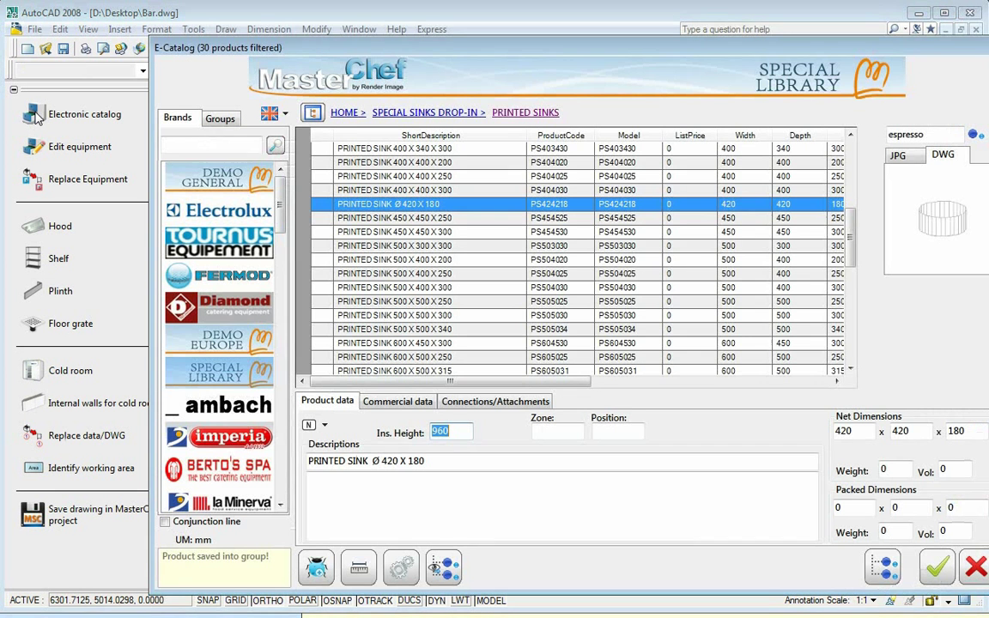
left_click(214, 181)
left_click(284, 112)
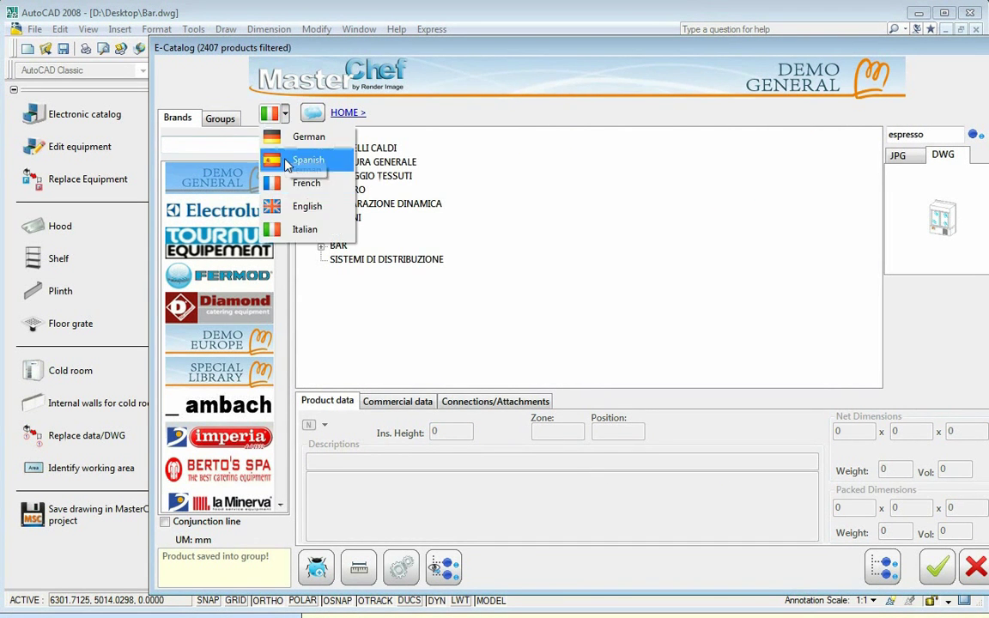
left_click(283, 229)
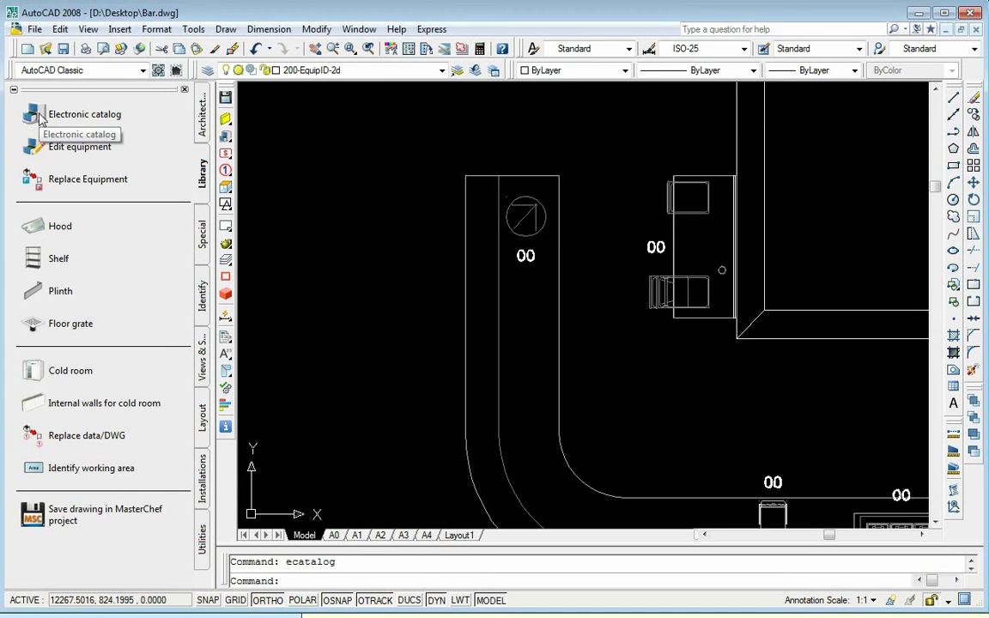
left_click(101, 128)
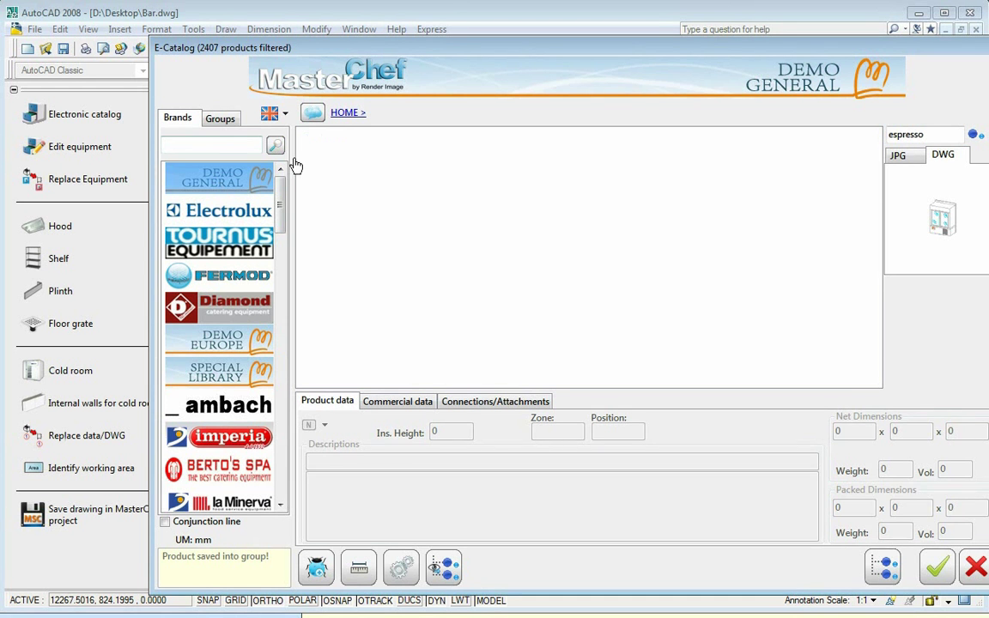
Insert the ONE-HOLE TAP 300 MM from Neutral Equipment > Single Hole beside the sink and rotate it
left_click(322, 190)
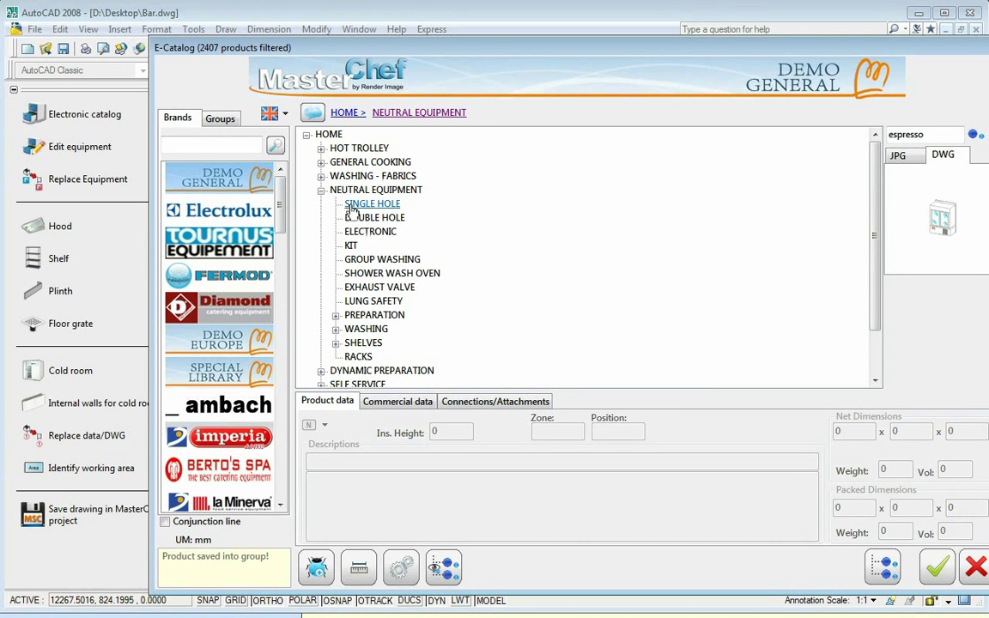
left_click(353, 206)
left_click(388, 302)
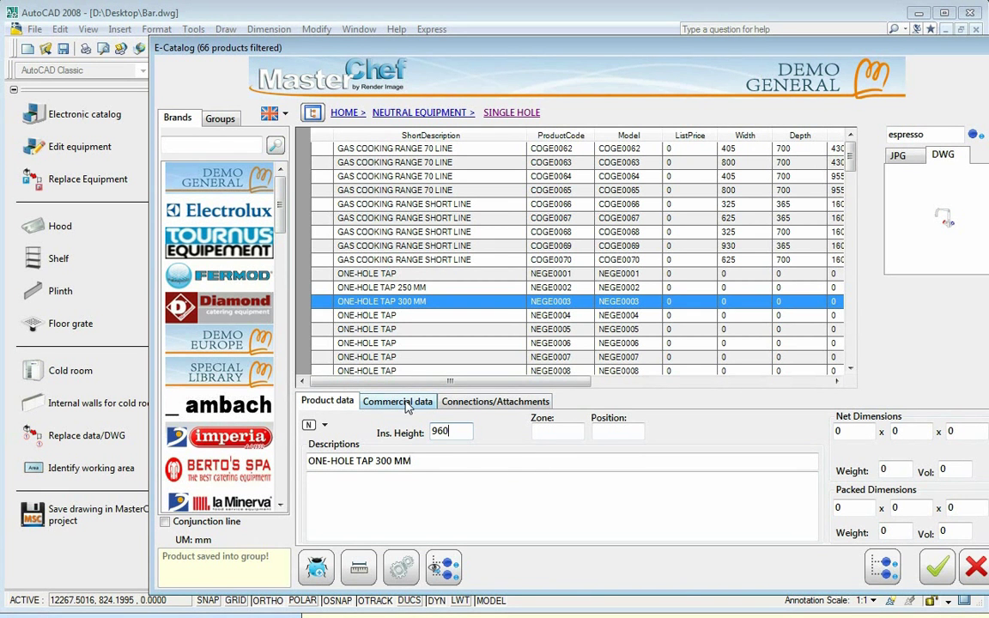
left_click(924, 576)
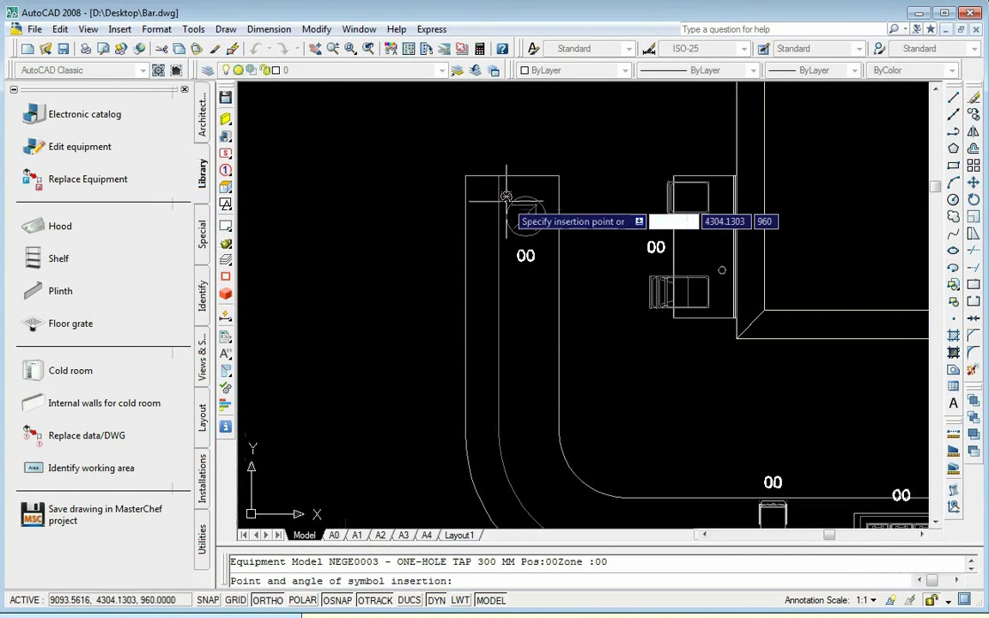
left_click(506, 198)
key("F8")
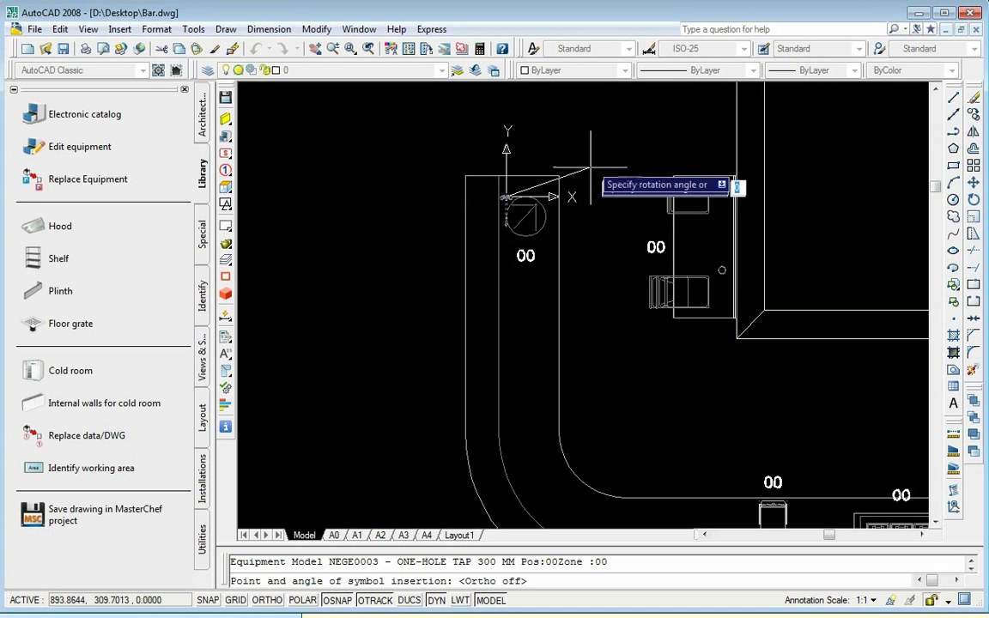
left_click(582, 139)
Show the counter in an isometric view with the Conceptual visual style
scroll(620, 183, "up", 2)
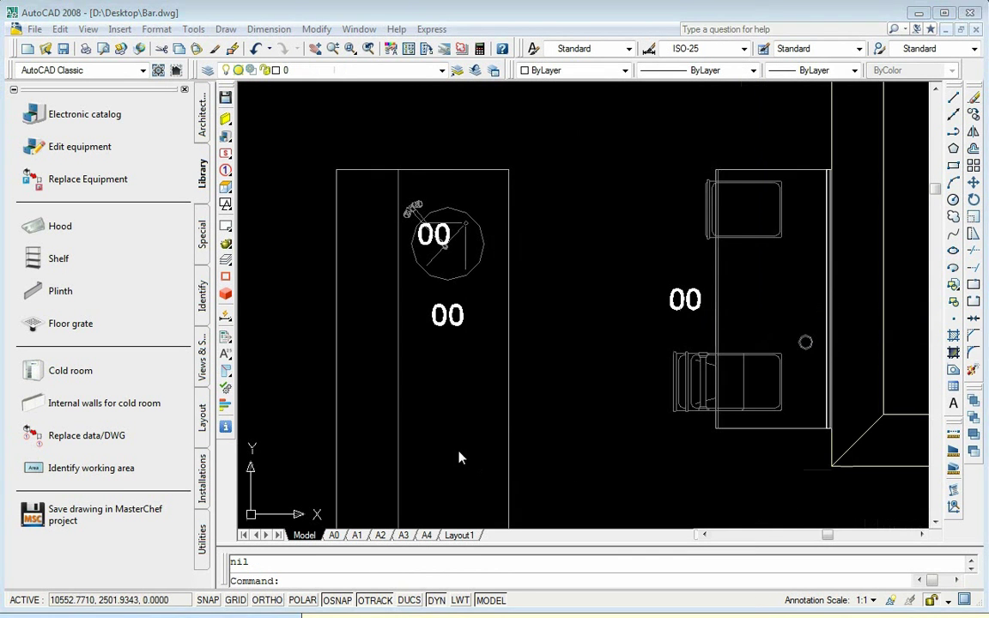
left_click(202, 365)
left_click(85, 243)
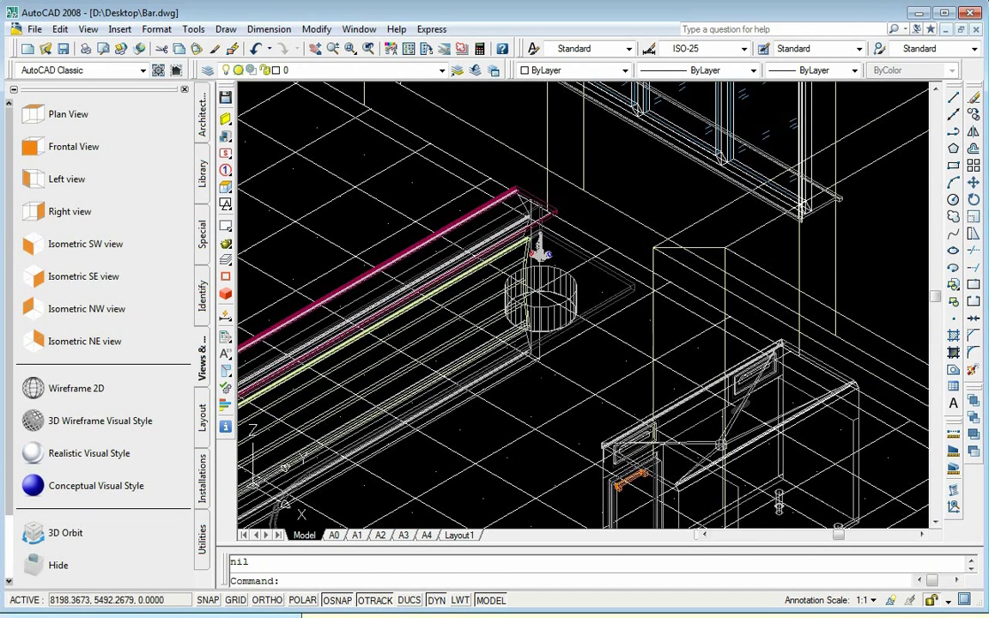
left_click(39, 486)
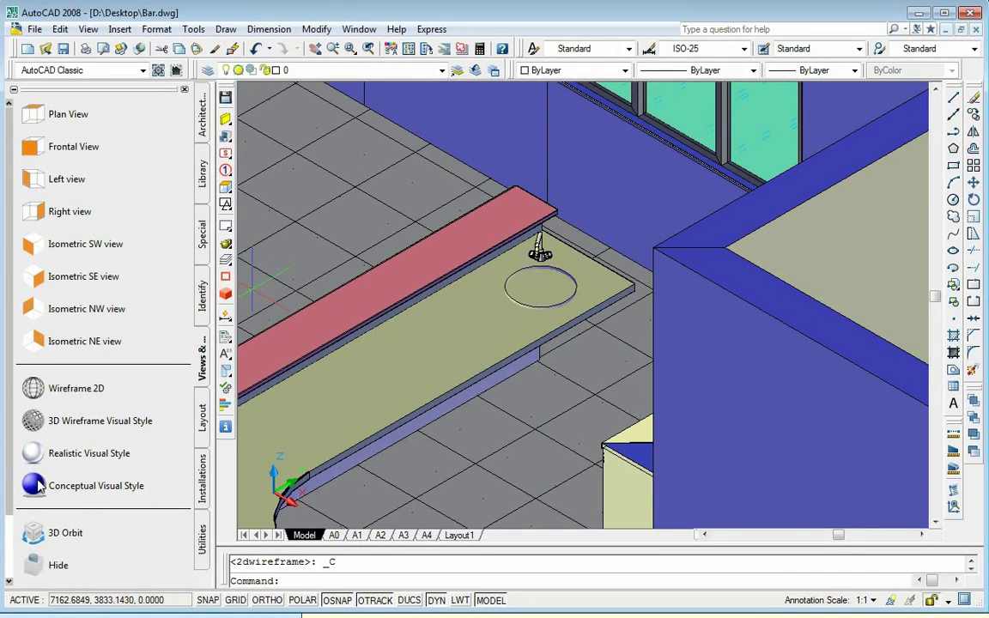
left_click(203, 236)
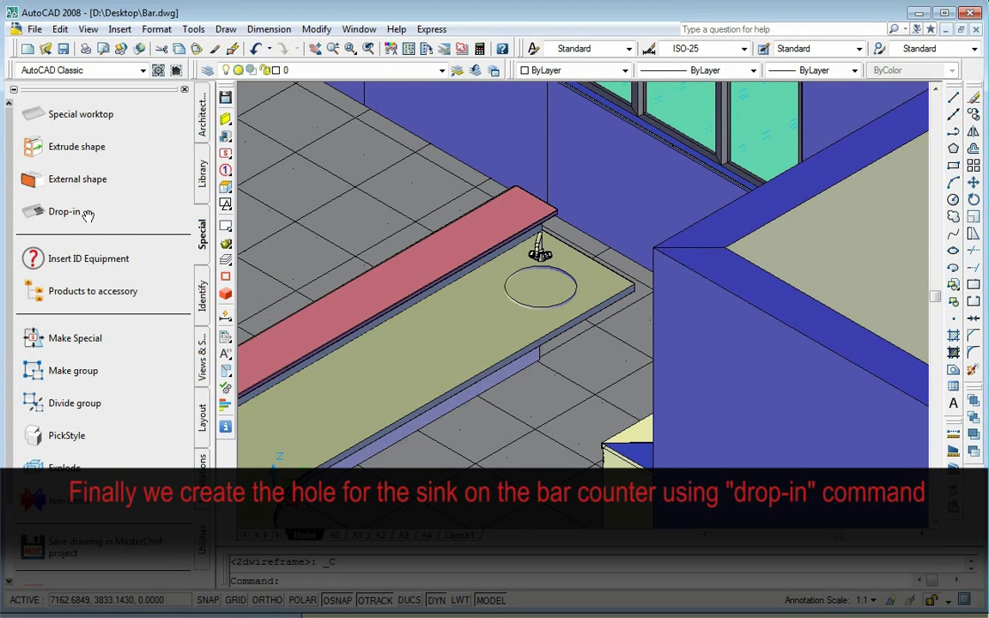
Cut a drop-in hole for the PS424218 printed sink through the counter worktop using its Hole block
left_click(39, 213)
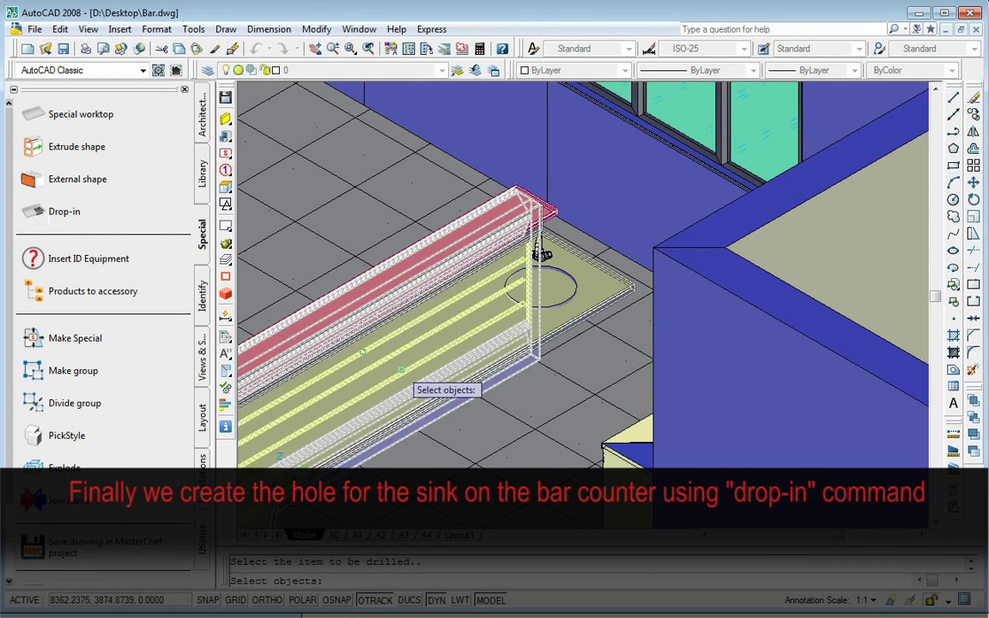
left_click(411, 382)
key("Return")
left_click(750, 375)
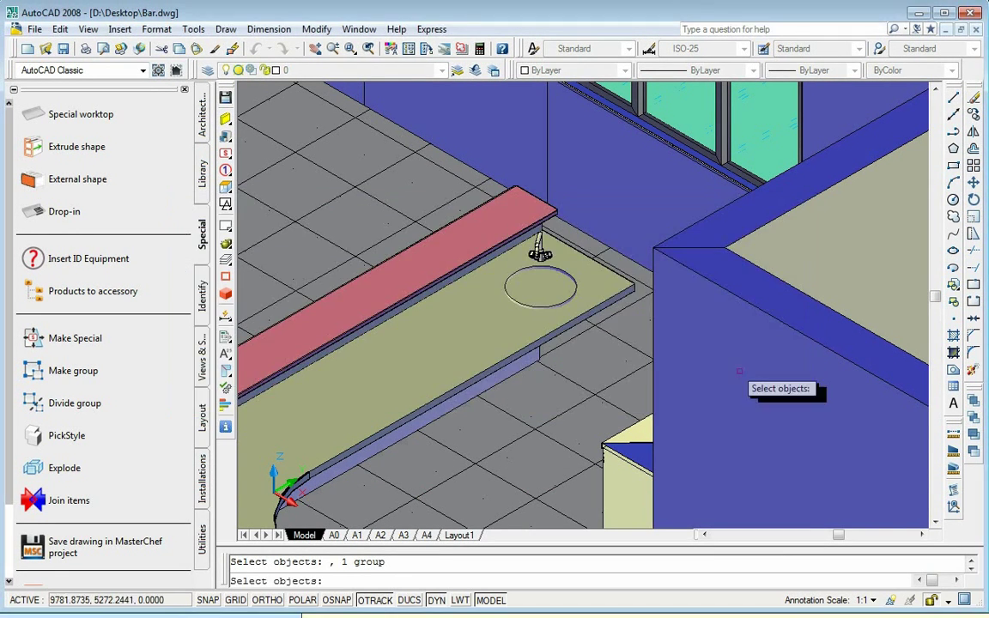
left_click(554, 298)
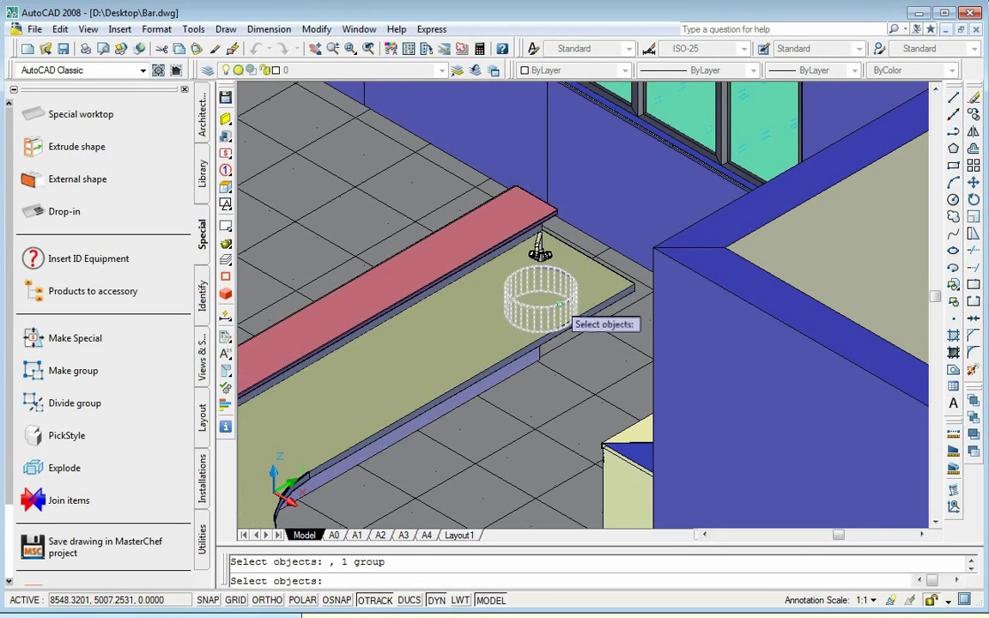
key("Return")
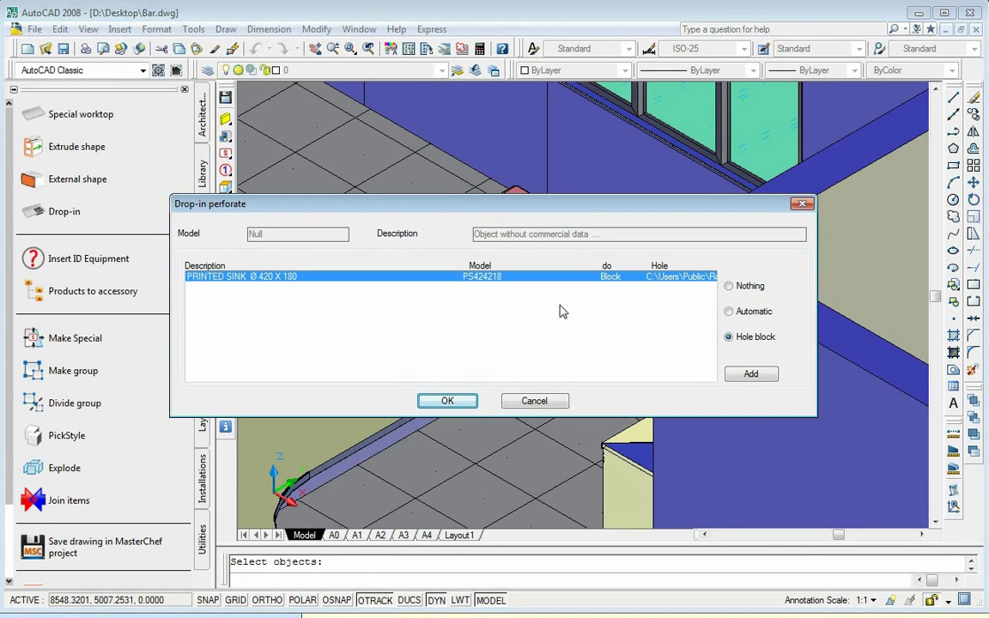
left_click(466, 403)
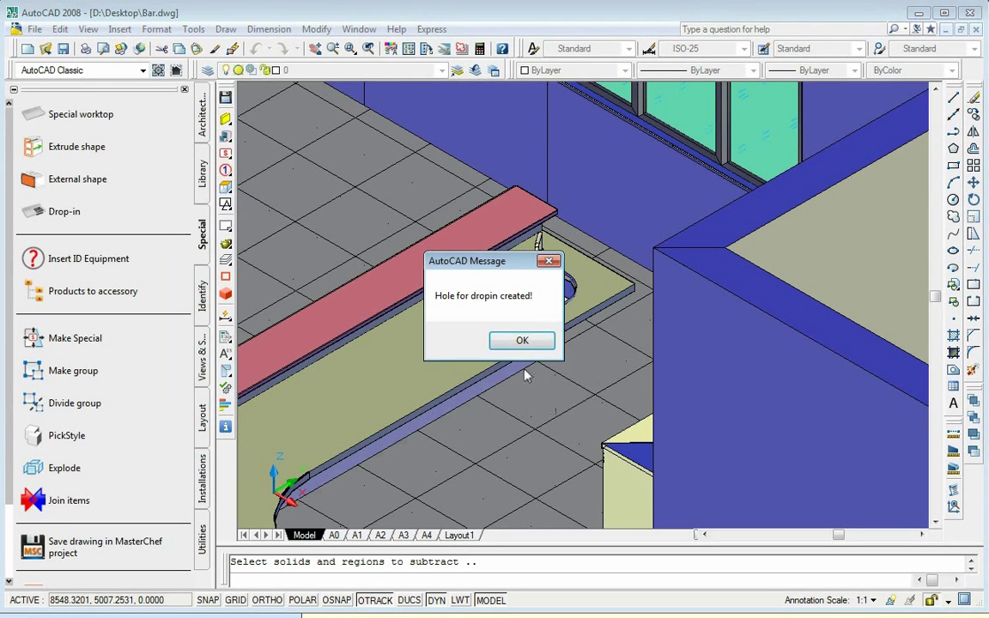
left_click(522, 340)
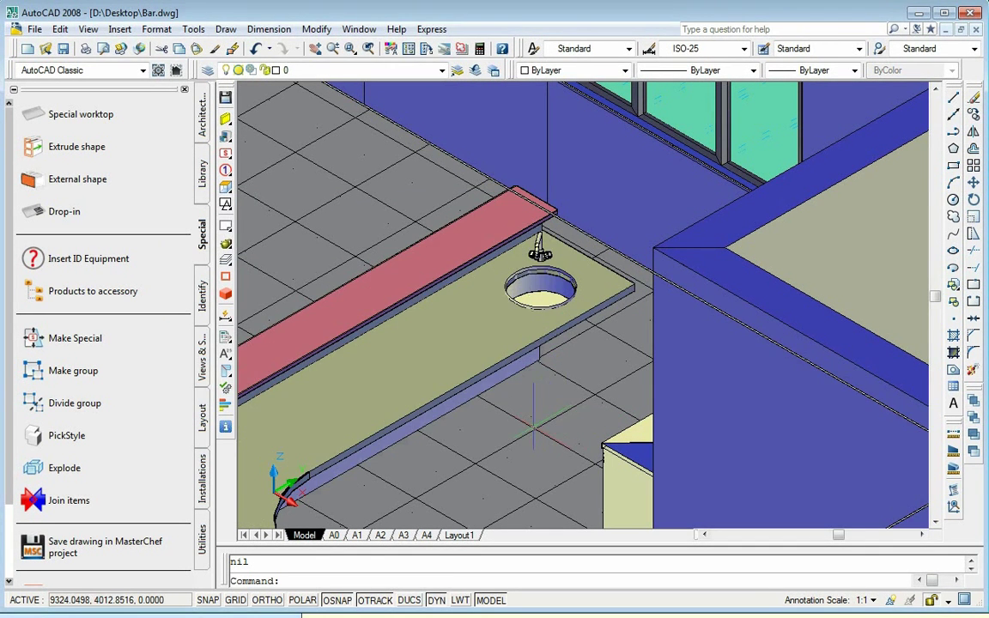
Select the counter worktop and show the whole bar room in Isometric SW view
left_click(448, 410)
left_click(203, 357)
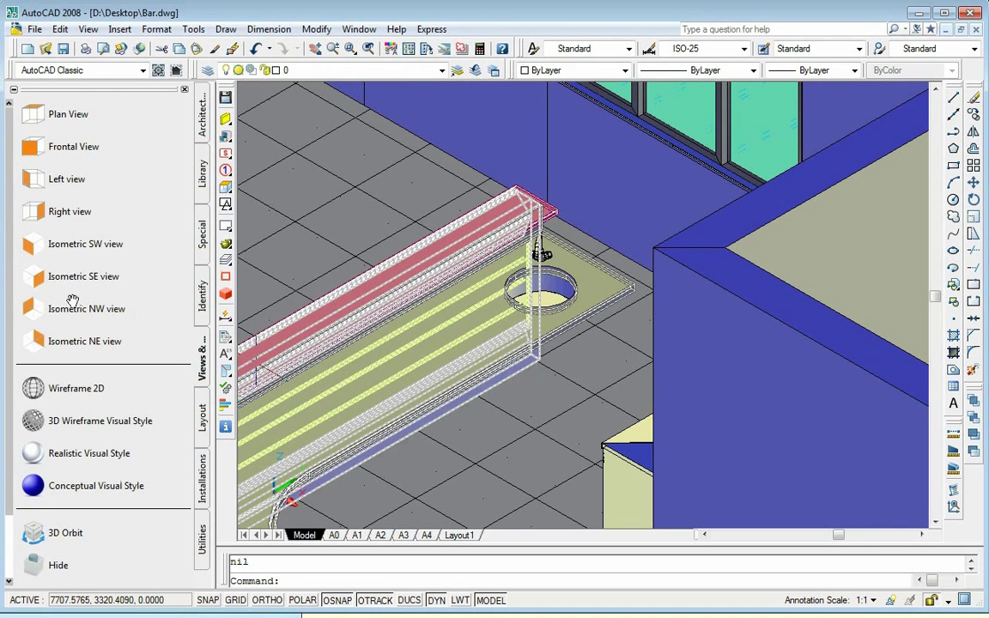
left_click(34, 247)
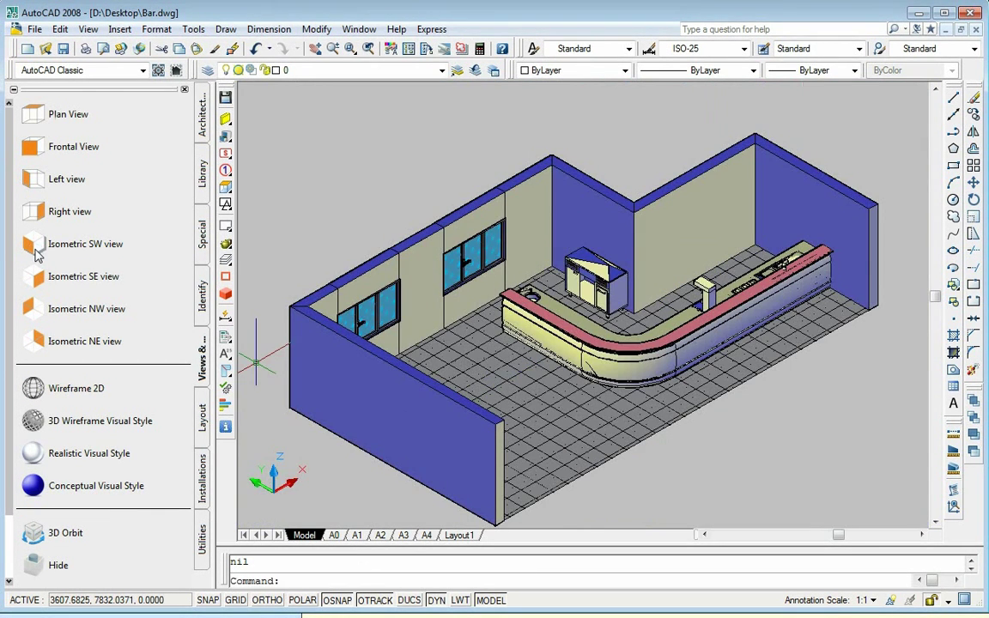